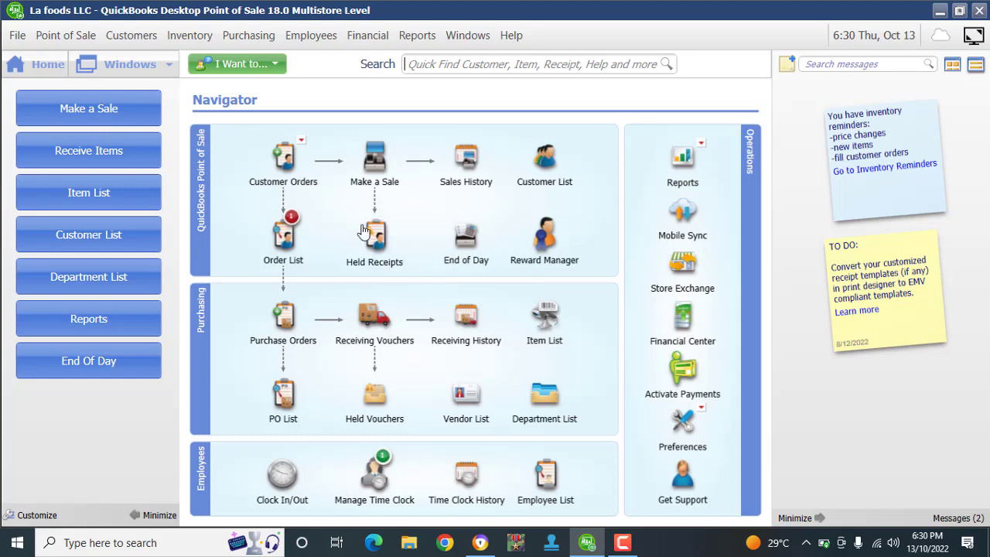
# Drop down the Inventory menu from the Navigator home screen, glancing at Purchasing too
pyautogui.click(191, 35)
pyautogui.click(194, 39)
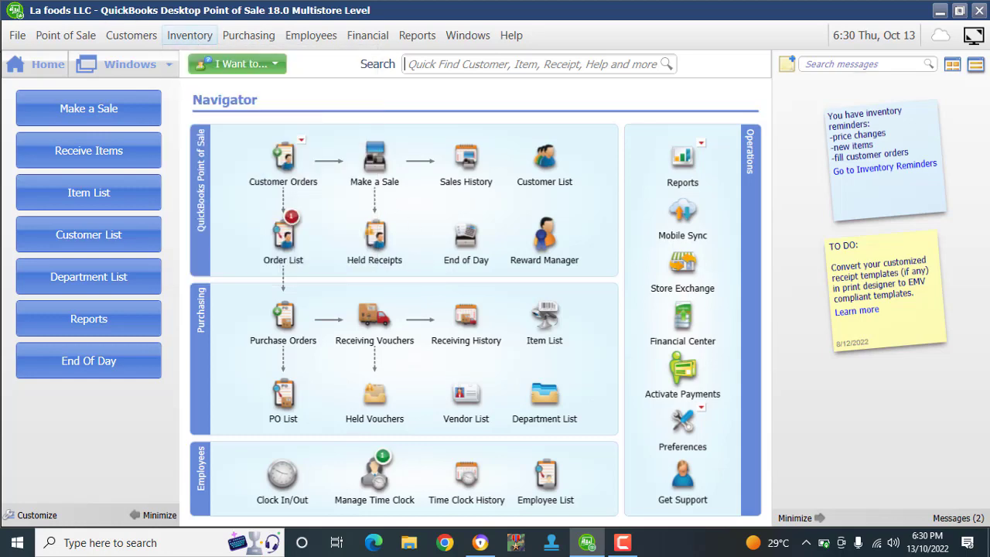
pyautogui.click(220, 36)
pyautogui.moveTo(205, 38)
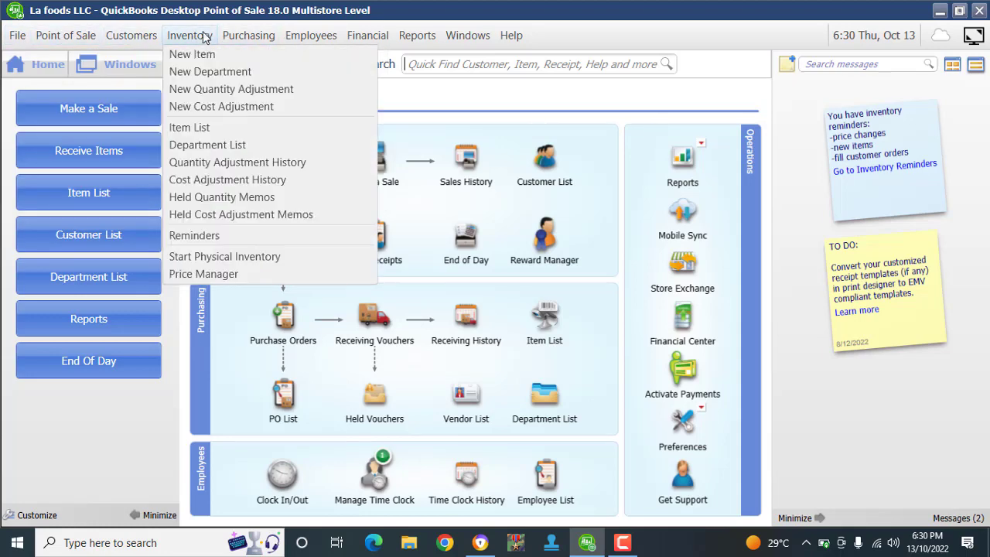
# Choose Price Manager from the Inventory menu
pyautogui.click(205, 276)
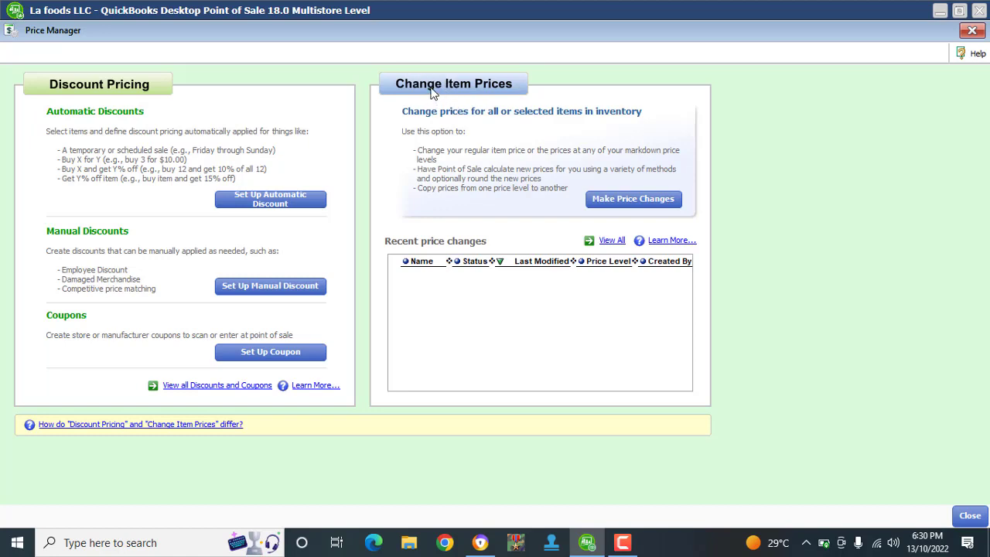
# Start a new item price change and show the available price levels
pyautogui.click(636, 199)
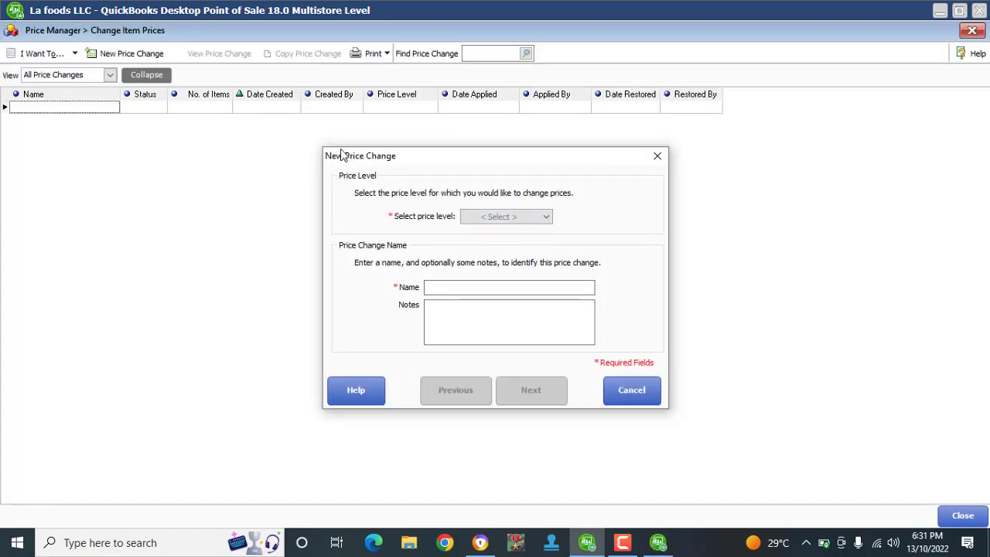
pyautogui.moveTo(453, 163)
pyautogui.mouseDown()
pyautogui.moveTo(389, 115)
pyautogui.moveTo(438, 150)
pyautogui.moveTo(461, 192)
pyautogui.moveTo(479, 180)
pyautogui.moveTo(480, 168)
pyautogui.moveTo(487, 190)
pyautogui.moveTo(477, 155)
pyautogui.moveTo(485, 169)
pyautogui.moveTo(454, 160)
pyautogui.mouseUp()
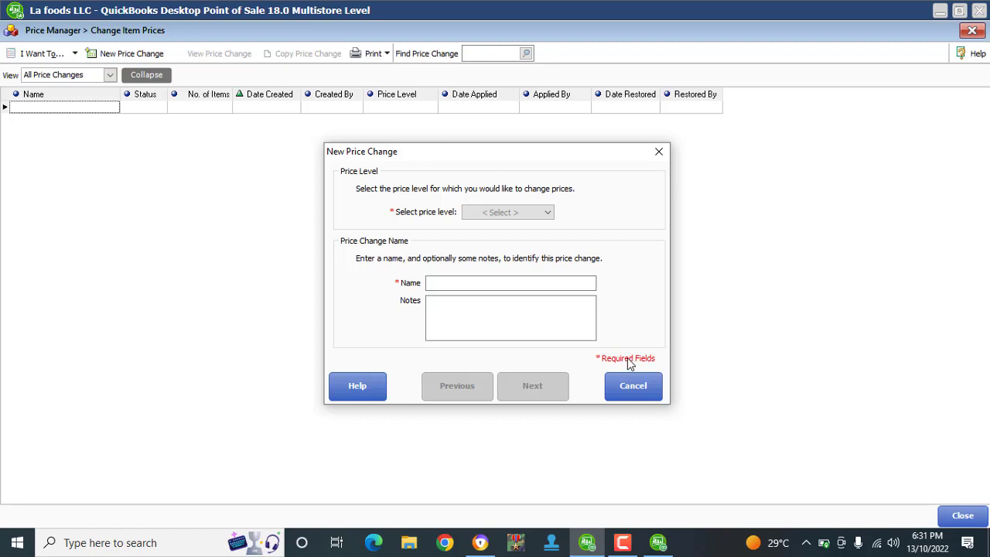
pyautogui.click(475, 281)
pyautogui.click(459, 306)
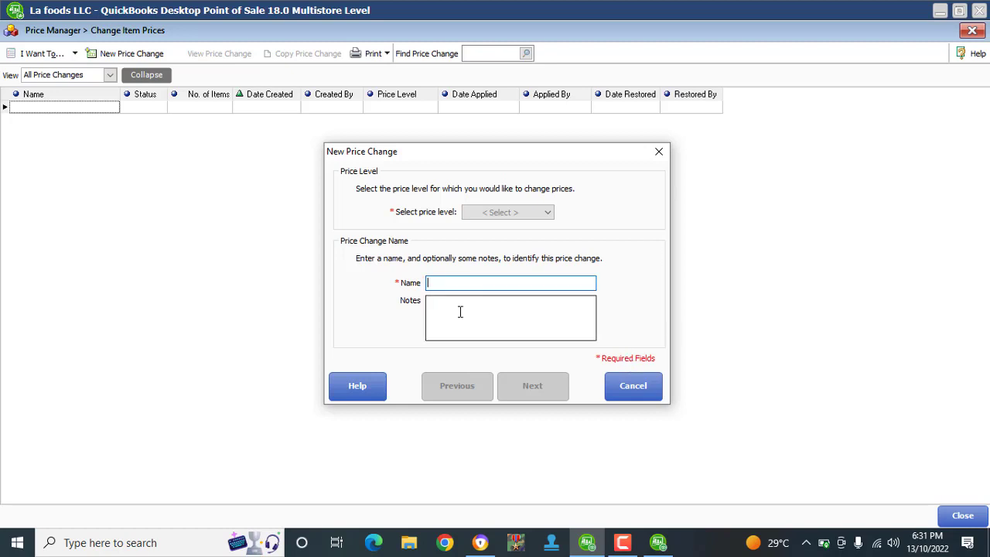
pyautogui.click(455, 281)
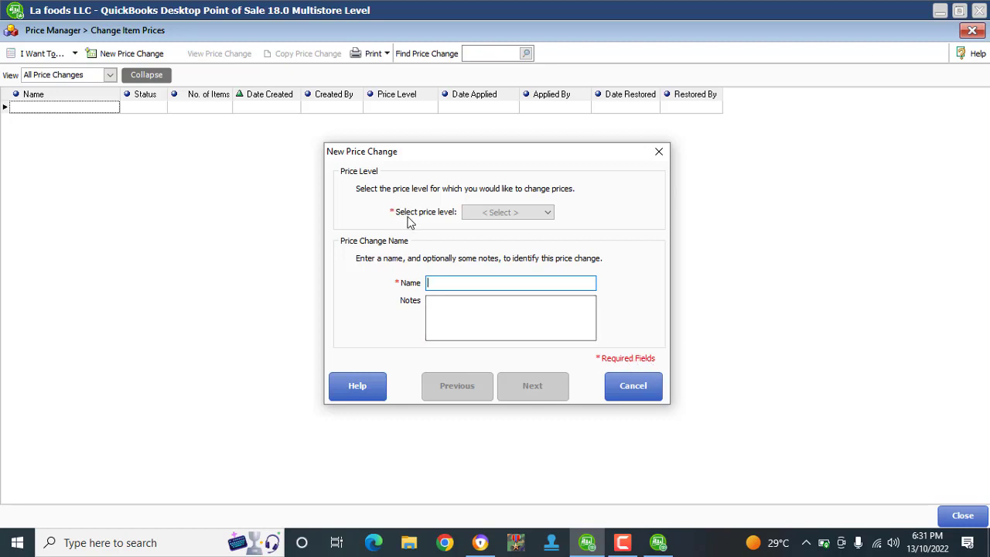
pyautogui.click(512, 216)
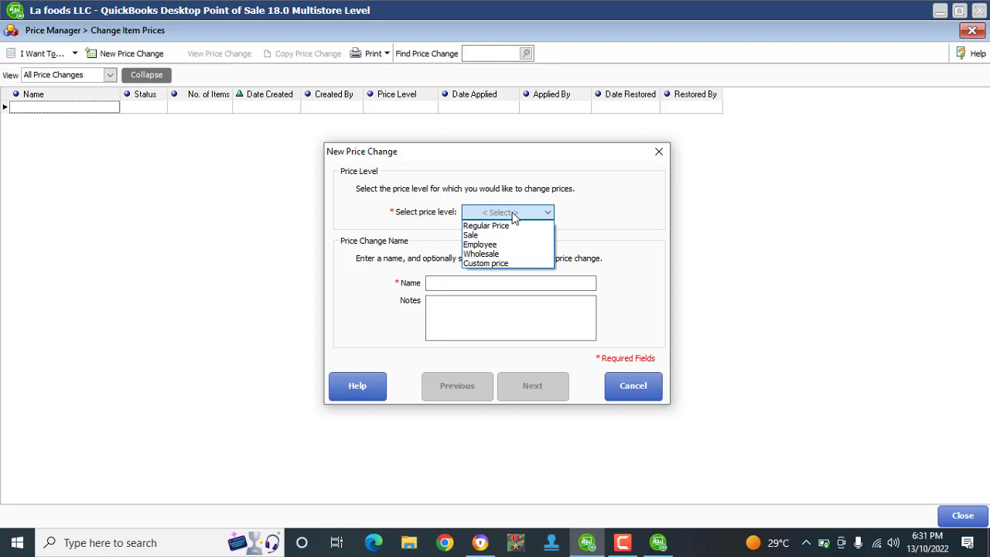
# Create a Regular Price change named SAMSUNG, noted 'HIGH PRICE FROM VENDOR', selecting items by Item Name
pyautogui.click(513, 226)
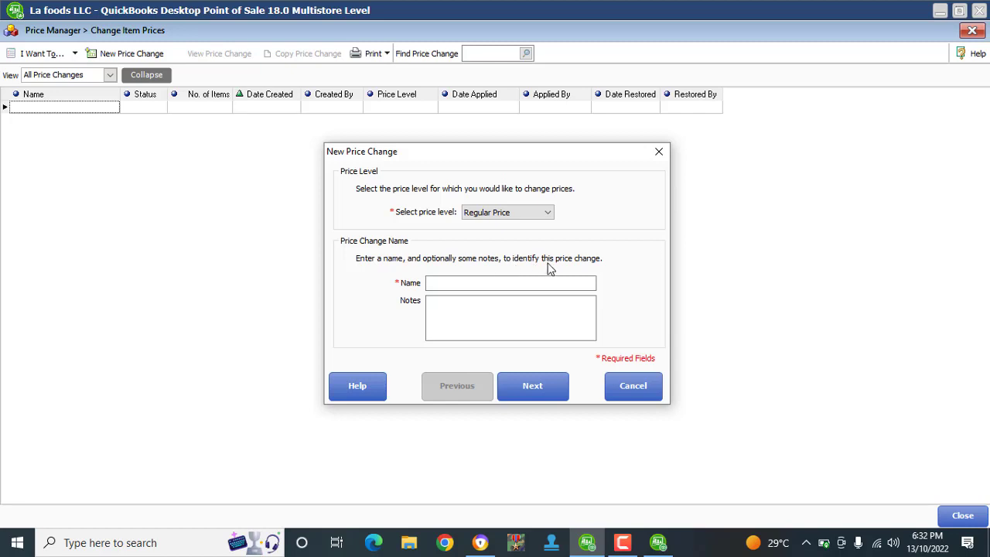
pyautogui.click(450, 284)
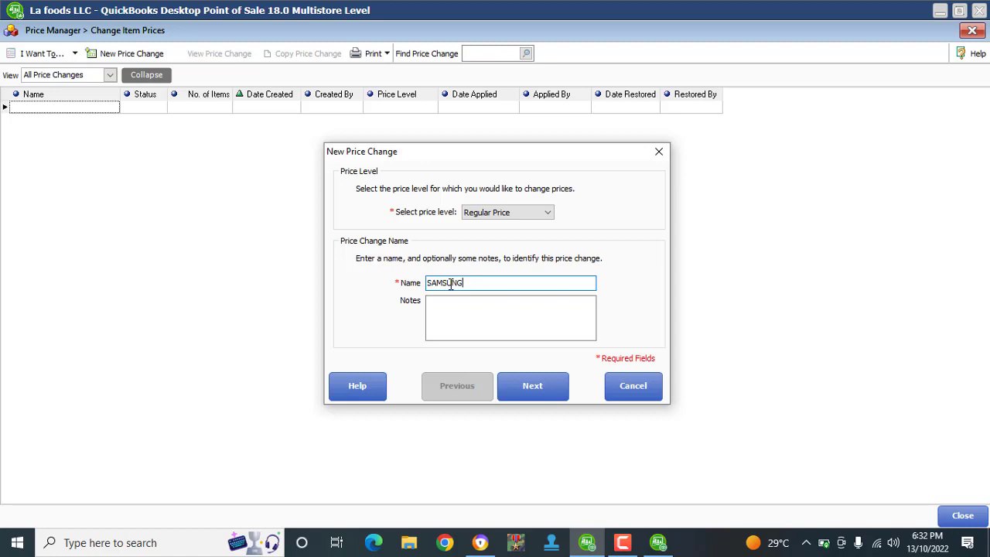
pyautogui.click(459, 313)
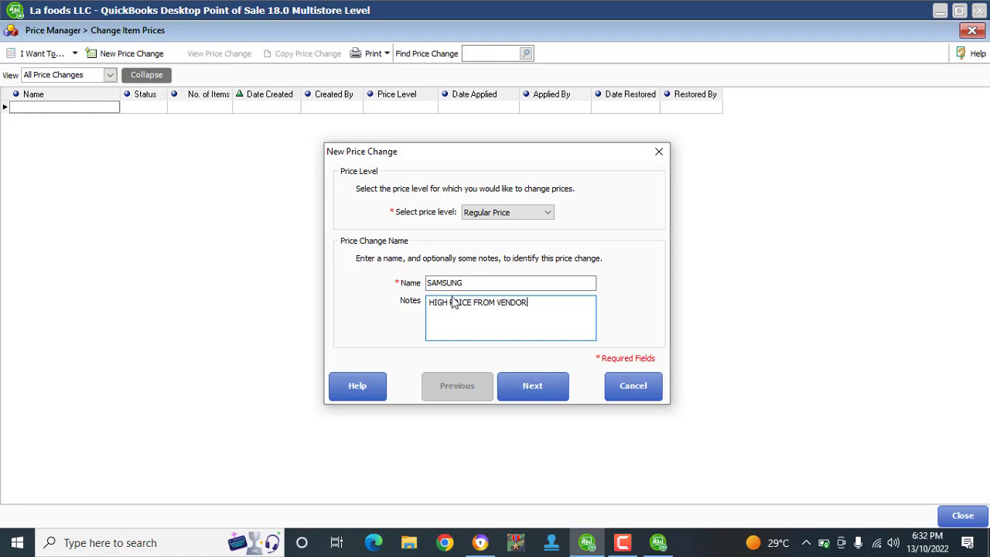
pyautogui.click(561, 380)
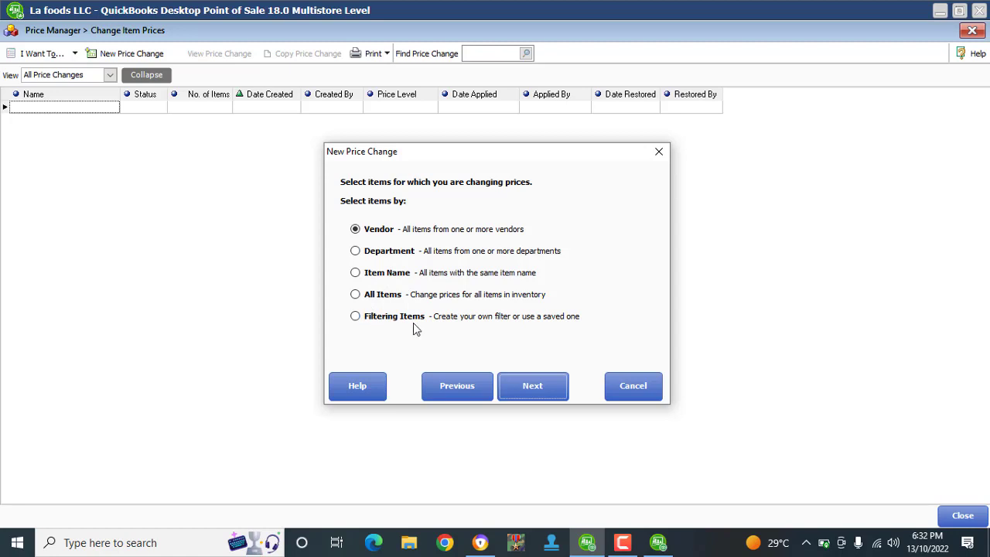
pyautogui.click(355, 274)
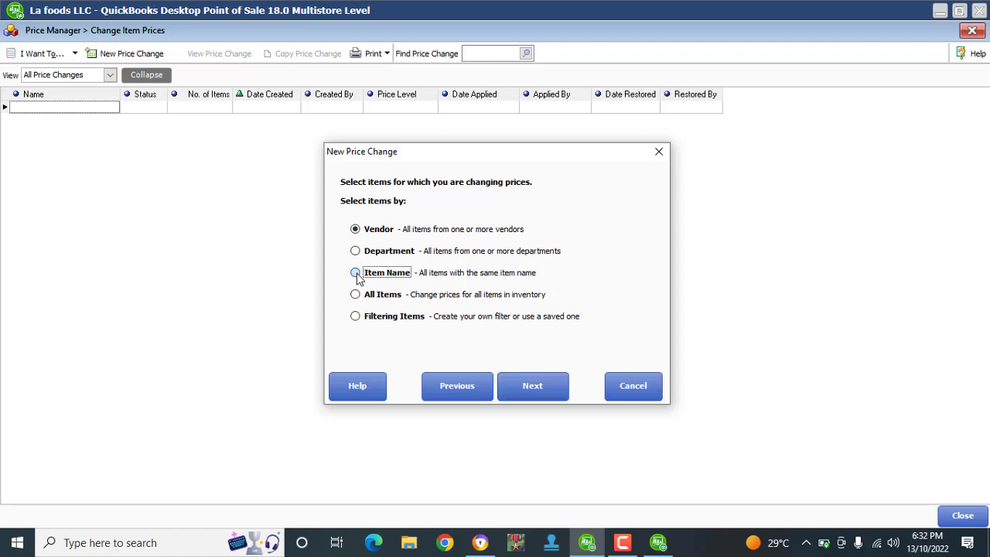
pyautogui.click(528, 384)
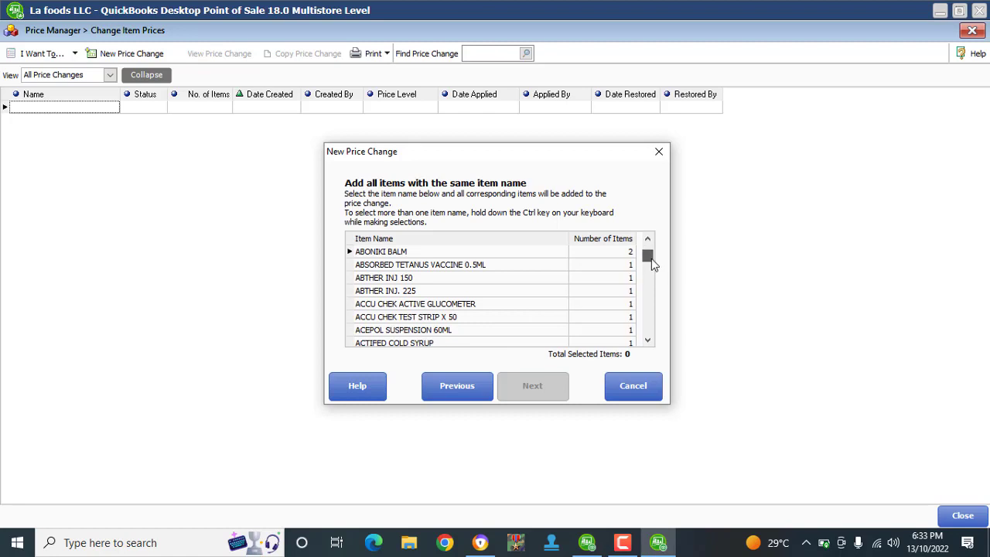
# Scroll down the item name list past AMARYL 4MG X 30
pyautogui.moveTo(651, 258)
pyautogui.mouseDown()
pyautogui.moveTo(661, 340)
pyautogui.moveTo(645, 314)
pyautogui.moveTo(640, 253)
pyautogui.mouseUp()
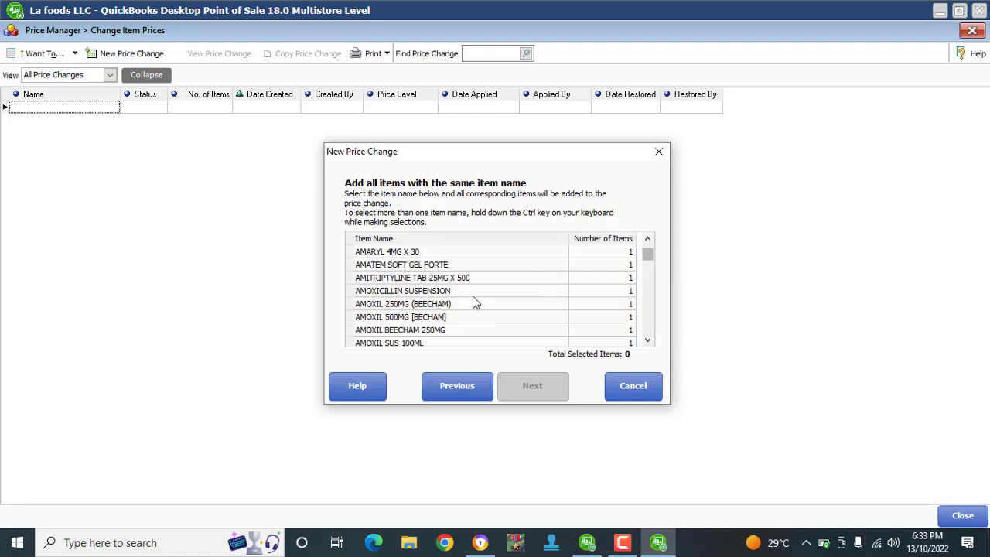
pyautogui.click(394, 254)
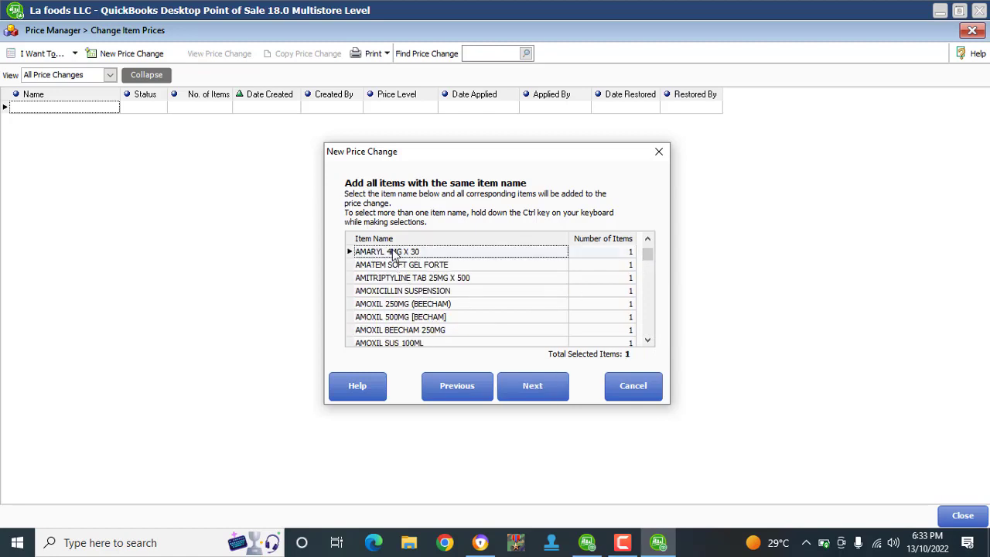
pyautogui.click(647, 341)
pyautogui.click(647, 341)
pyautogui.click(647, 341)
pyautogui.click(647, 341)
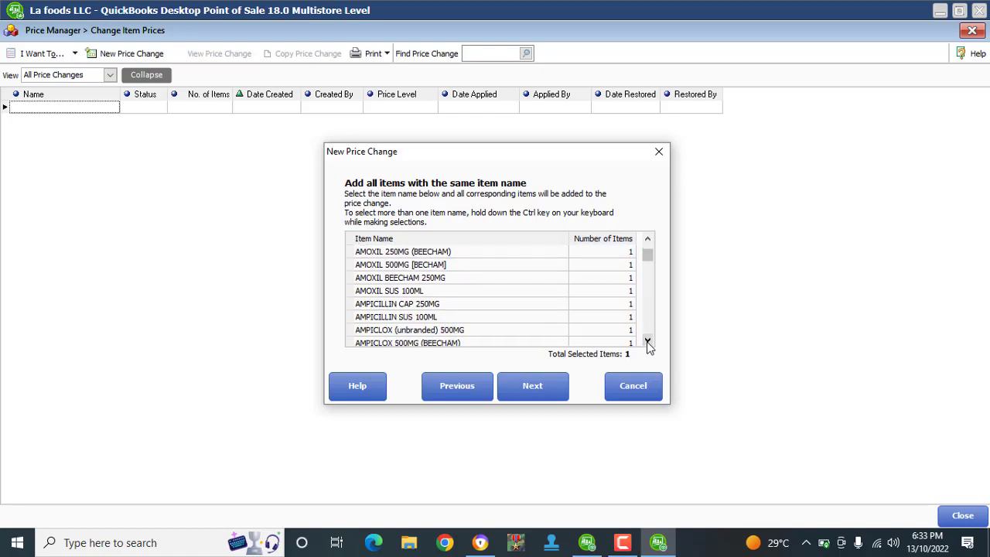
pyautogui.click(648, 341)
pyautogui.click(647, 341)
pyautogui.click(647, 341)
pyautogui.click(647, 341)
pyautogui.click(647, 341)
pyautogui.click(647, 341)
pyautogui.click(647, 341)
pyautogui.click(647, 341)
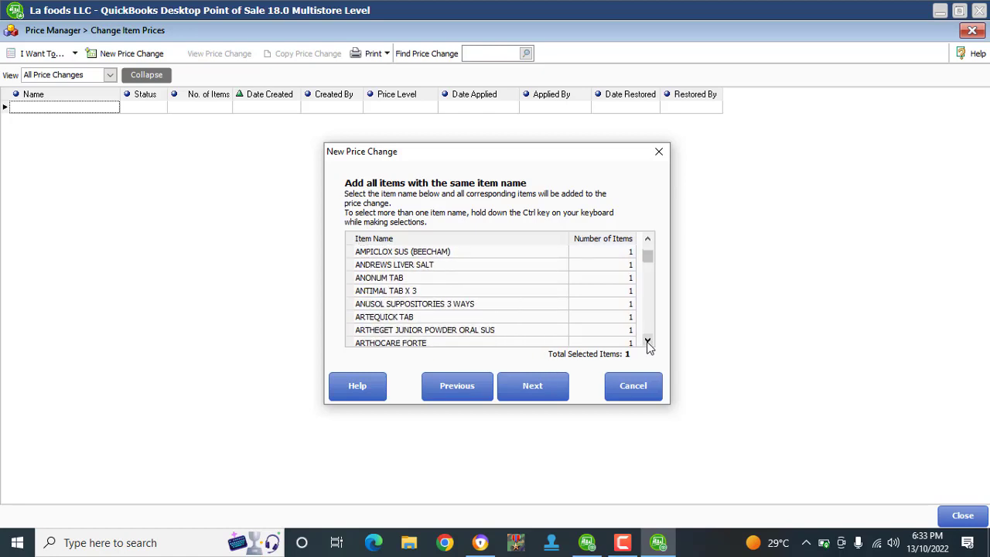
pyautogui.click(647, 341)
pyautogui.click(647, 340)
pyautogui.click(647, 341)
pyautogui.click(647, 341)
pyautogui.click(647, 341)
pyautogui.click(647, 341)
pyautogui.click(647, 341)
pyautogui.click(647, 341)
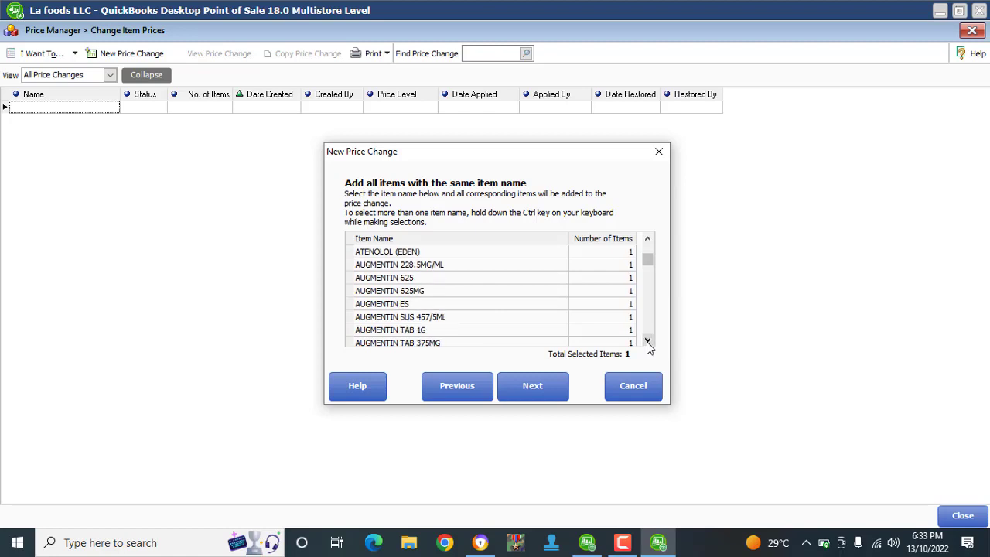
pyautogui.click(647, 341)
pyautogui.click(647, 341)
pyautogui.click(647, 341)
pyautogui.click(647, 341)
# Pick SAMSUNG as the item to reprice and advance to the pricing formula
pyautogui.moveTo(647, 262); pyautogui.dragTo(649, 315)
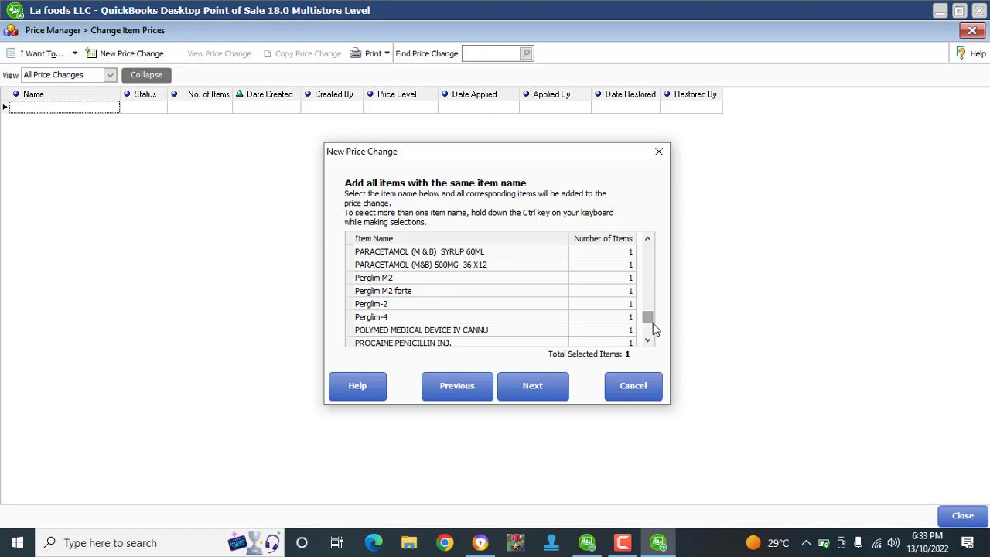
pyautogui.click(652, 340)
pyautogui.click(651, 340)
pyautogui.click(652, 340)
pyautogui.click(652, 340)
pyautogui.click(651, 341)
pyautogui.click(652, 341)
pyautogui.click(651, 340)
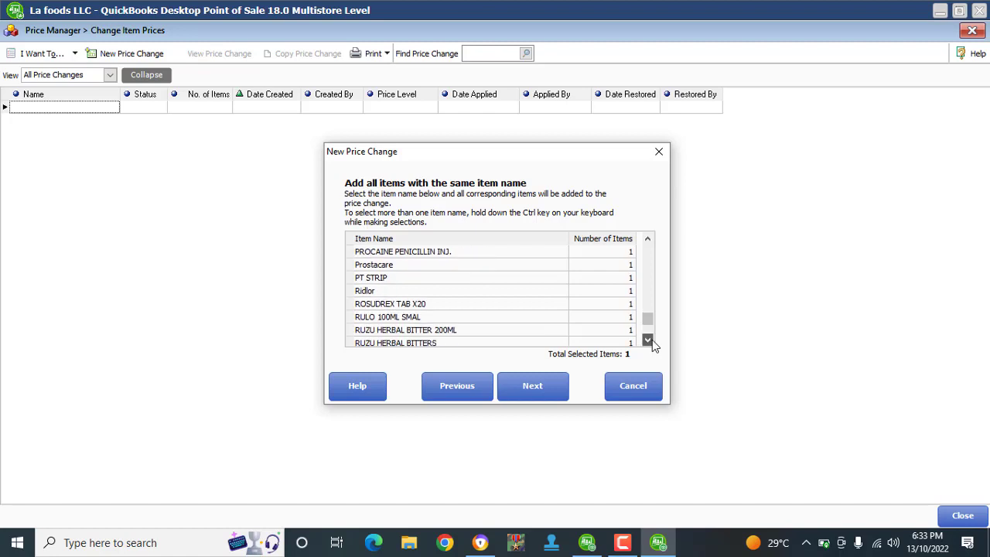
pyautogui.click(652, 340)
pyautogui.click(651, 340)
pyautogui.click(380, 334)
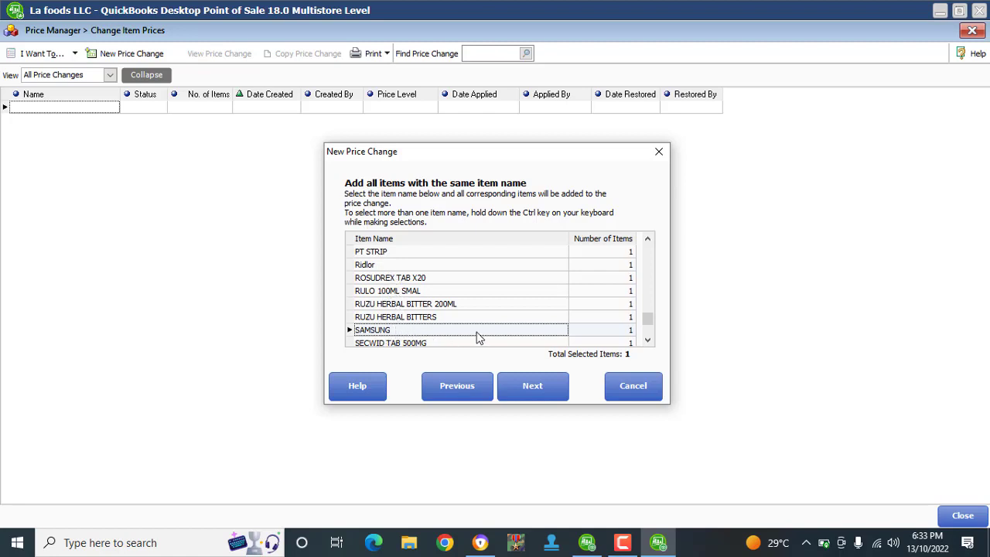
pyautogui.click(541, 394)
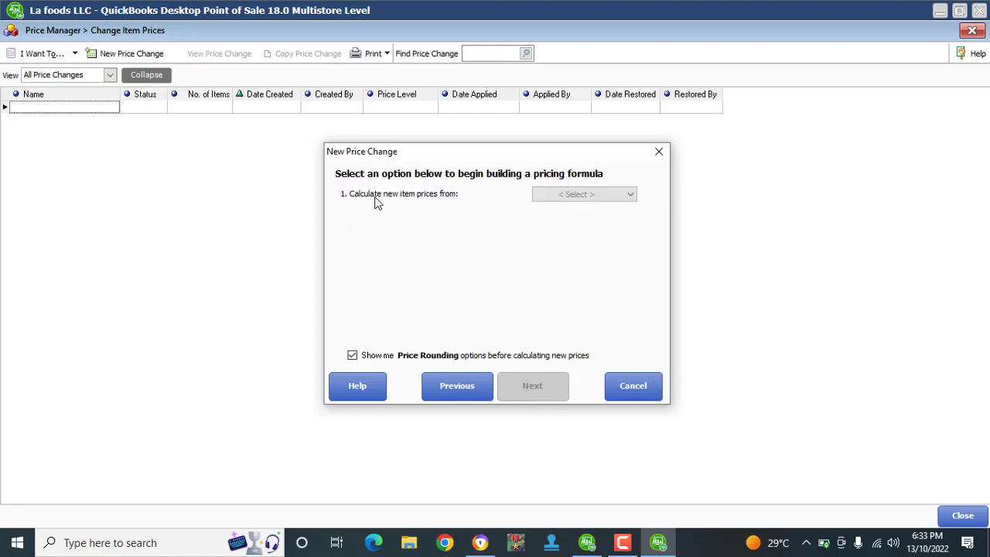
# Calculate the new price from Price, based on the Regular Price level
pyautogui.click(573, 196)
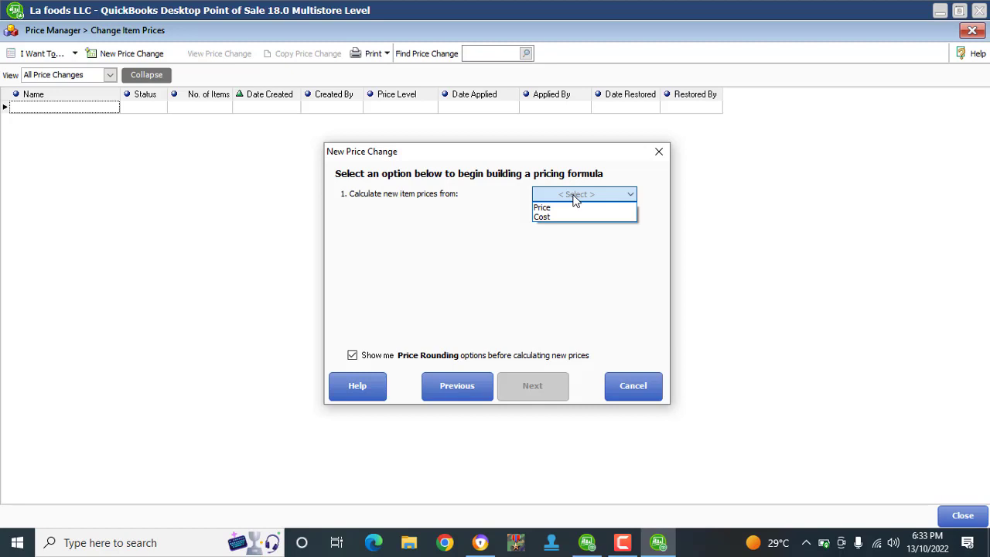
pyautogui.click(546, 207)
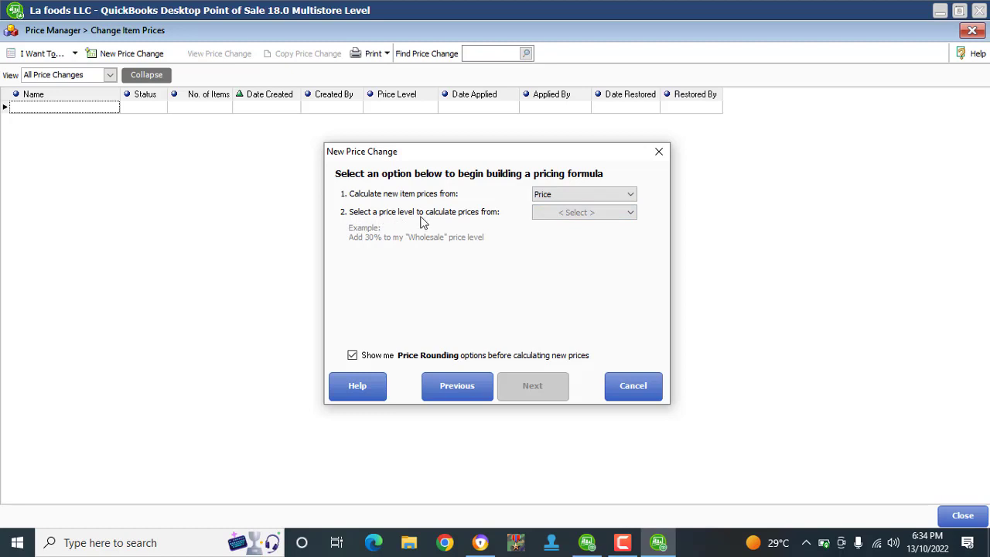
pyautogui.click(564, 212)
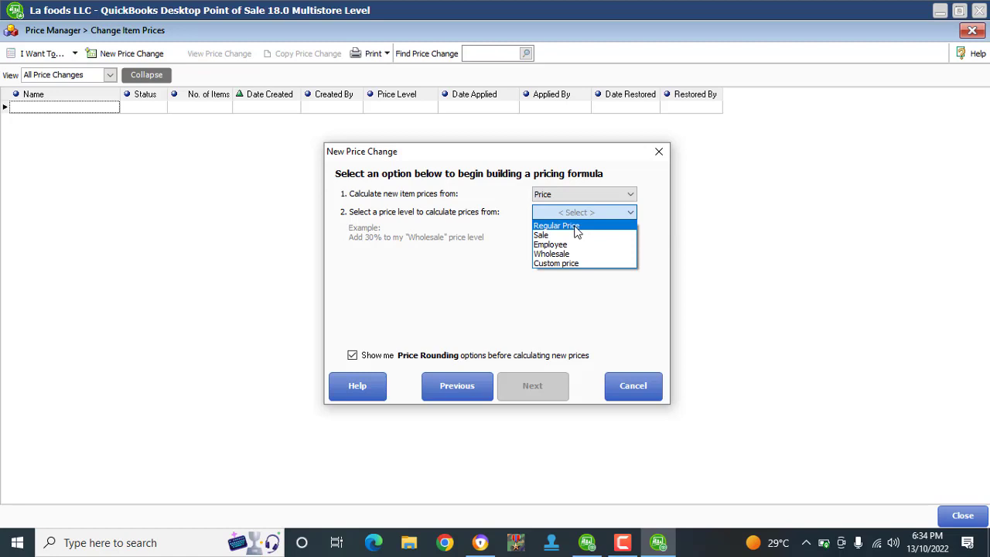
pyautogui.click(576, 228)
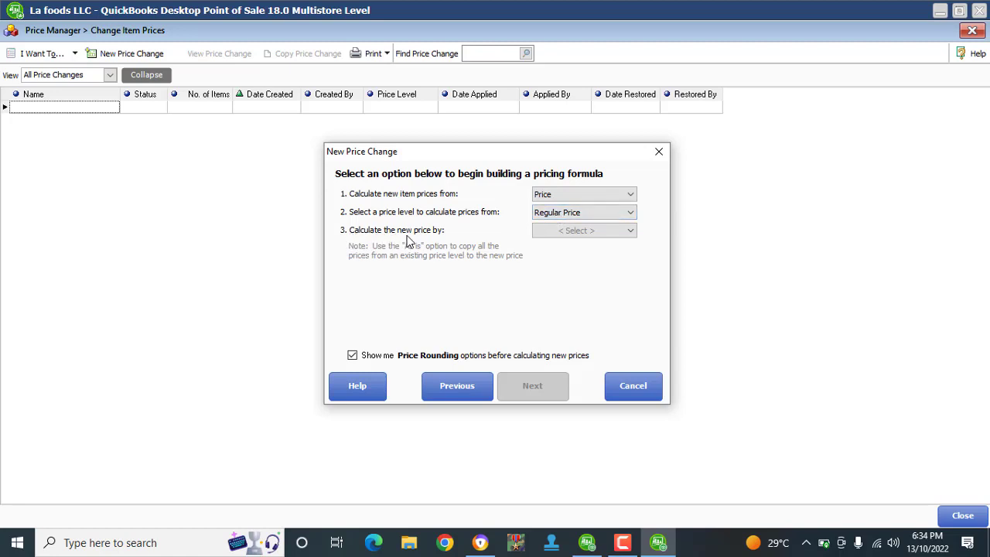
pyautogui.click(564, 231)
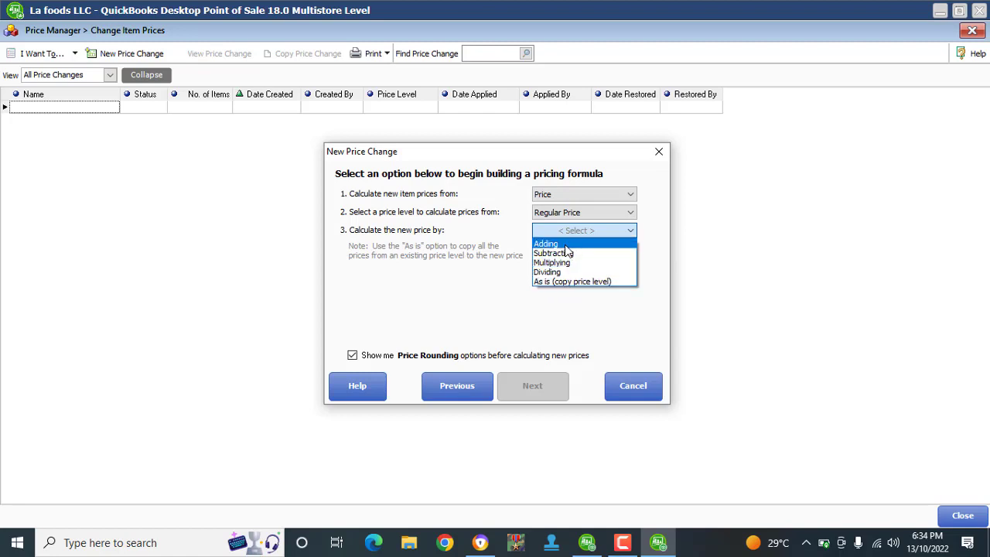
# Make the formula add a fixed amount of 5000 to the Regular Price
pyautogui.click(568, 244)
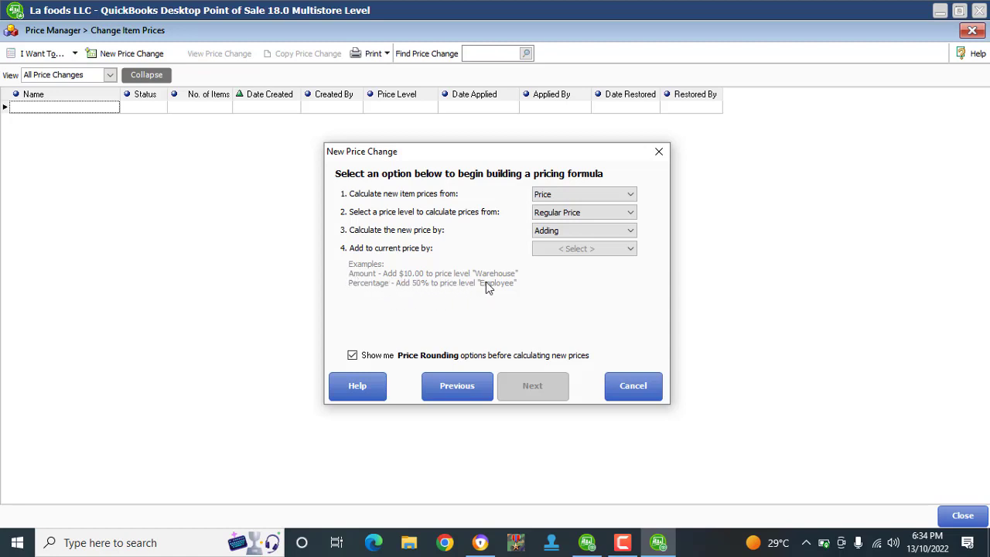
pyautogui.click(621, 253)
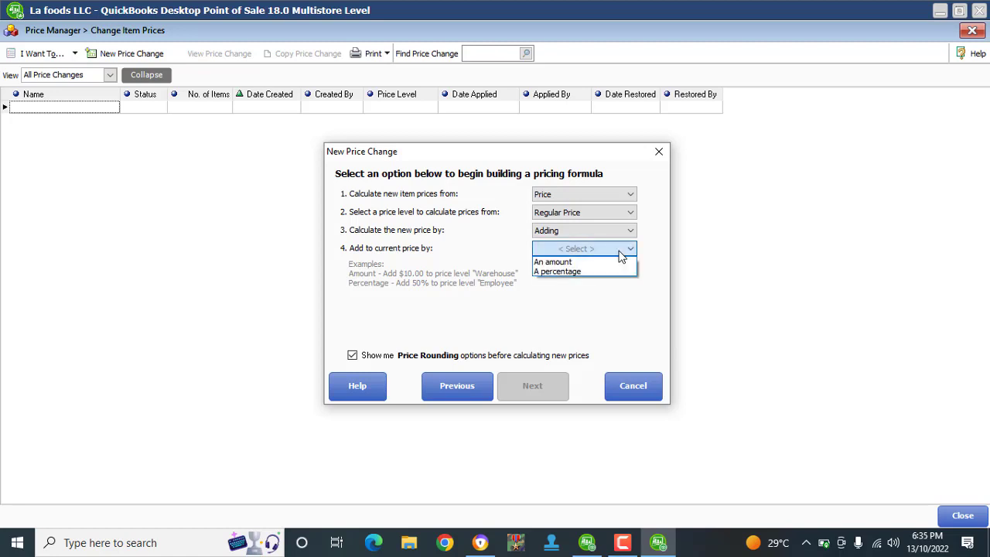
pyautogui.click(570, 262)
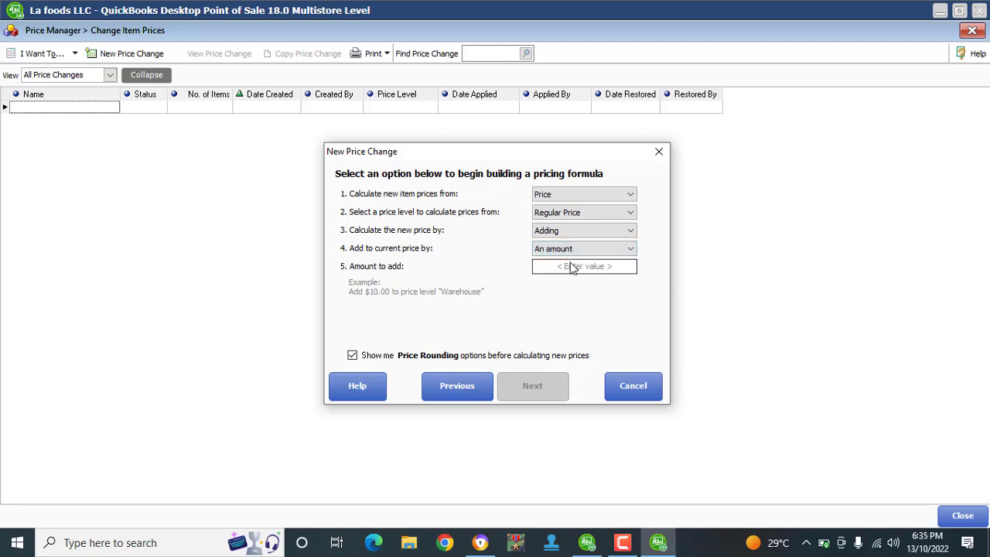
pyautogui.click(565, 249)
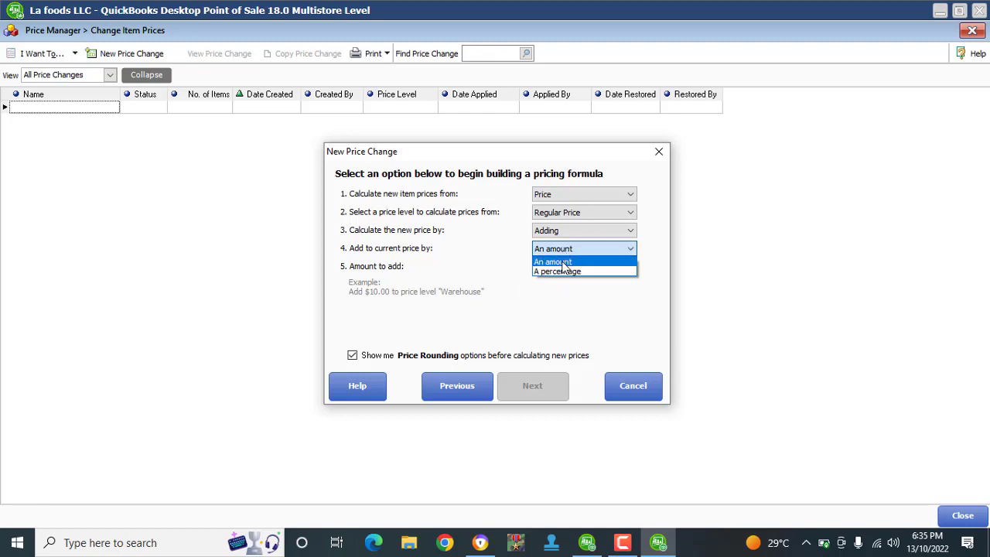
pyautogui.click(563, 263)
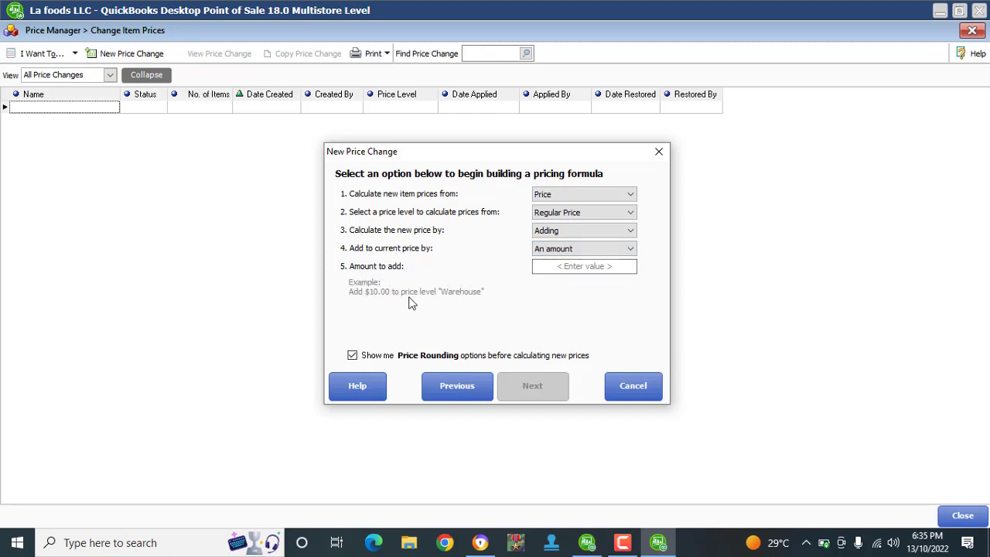
pyautogui.click(562, 265)
pyautogui.write('5000')
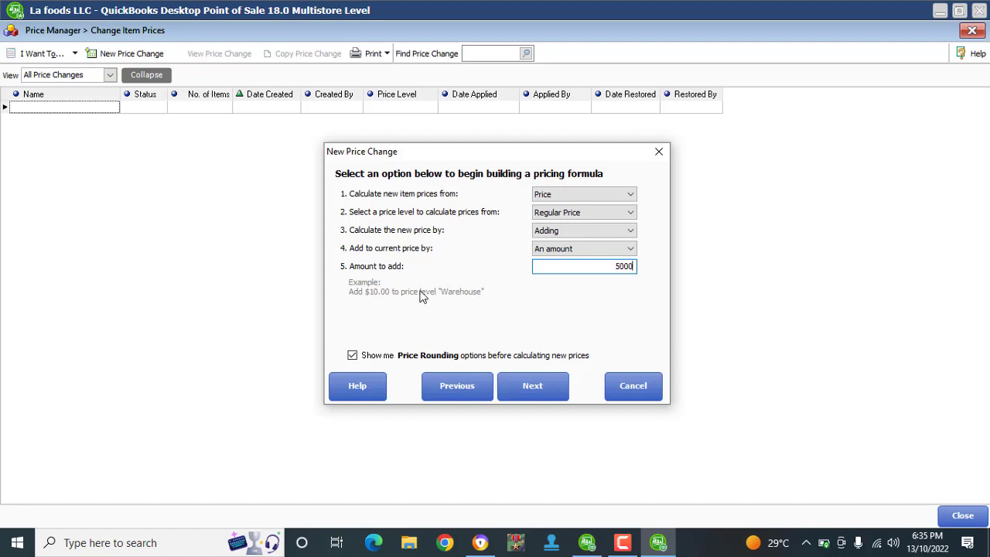
pyautogui.click(528, 386)
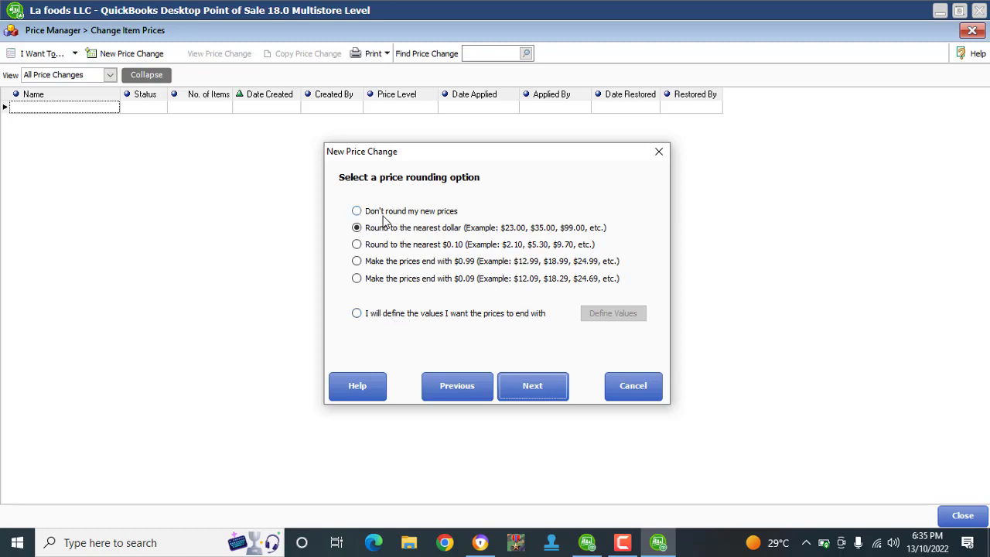
# Choose 'Don't round my new prices' and advance to the calculation summary
pyautogui.click(356, 211)
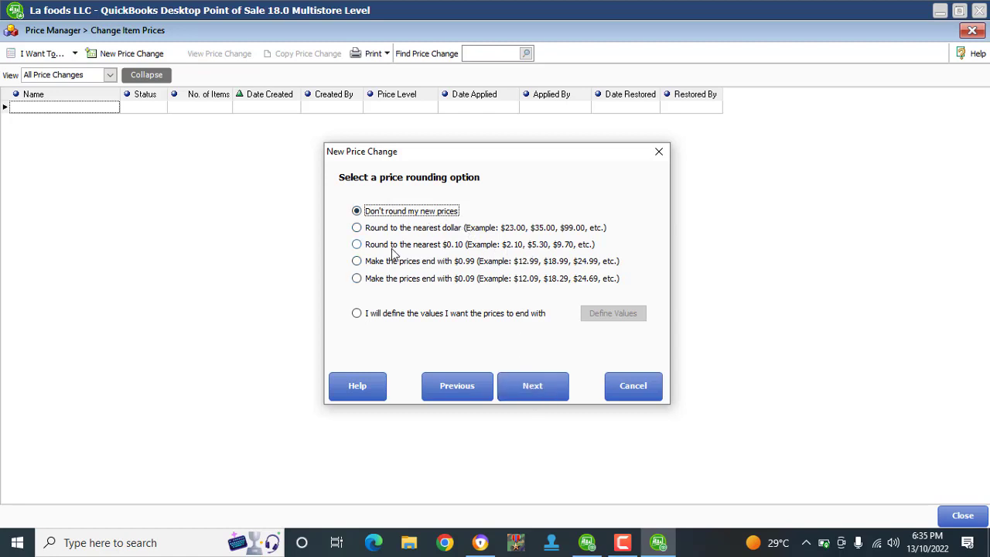
pyautogui.click(533, 389)
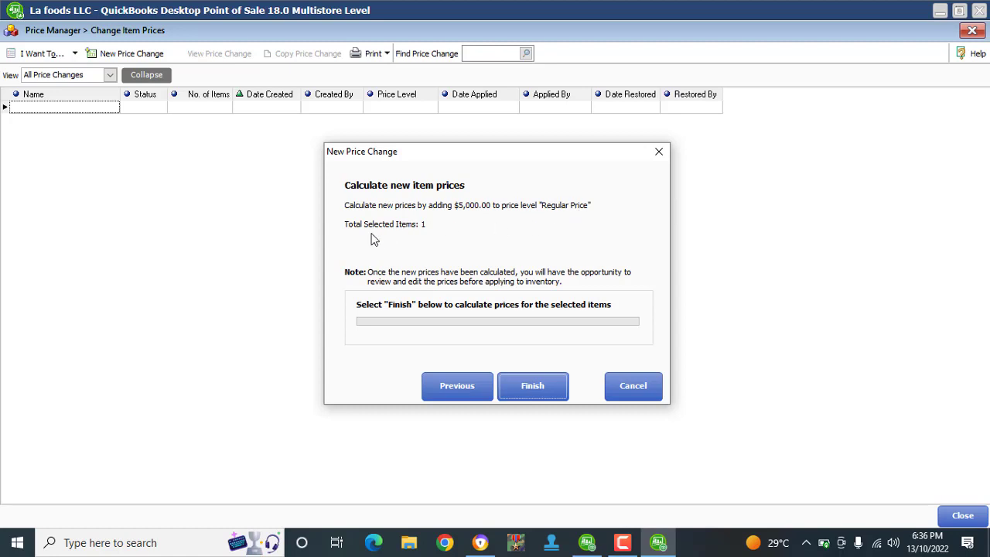
# Calculate the new prices, showing SAMSUNG at $125,000.00, and check the View filter
pyautogui.click(547, 385)
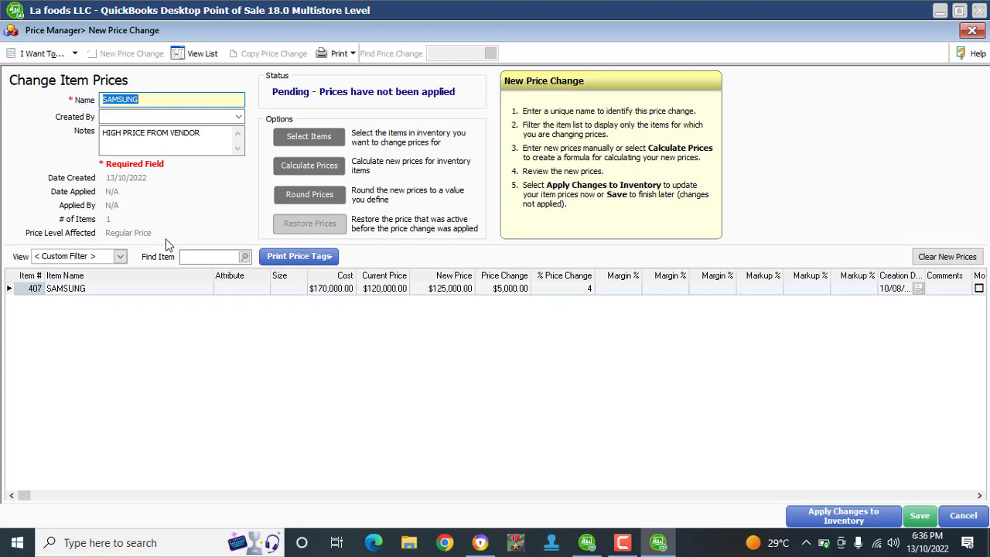
pyautogui.click(120, 258)
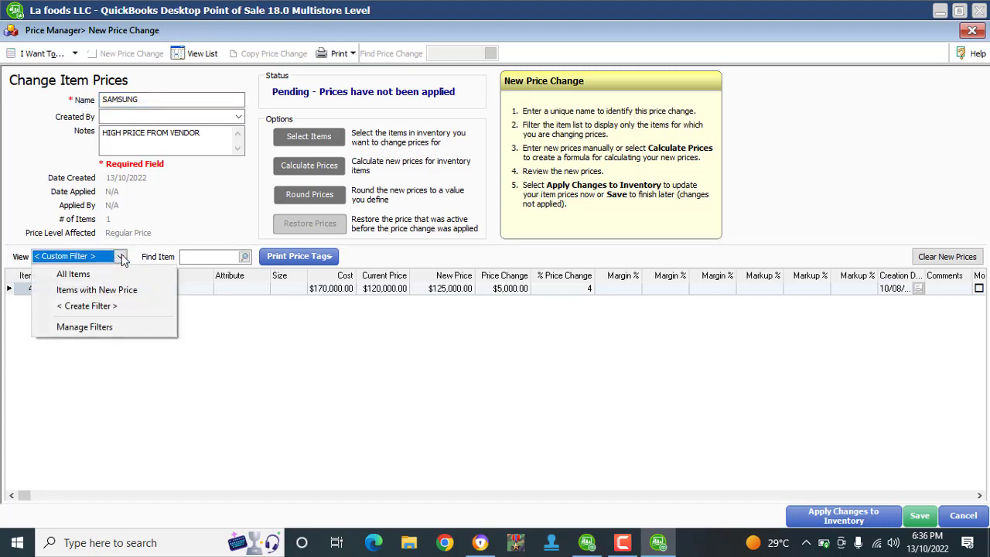
pyautogui.click(121, 257)
pyautogui.click(121, 257)
pyautogui.click(146, 231)
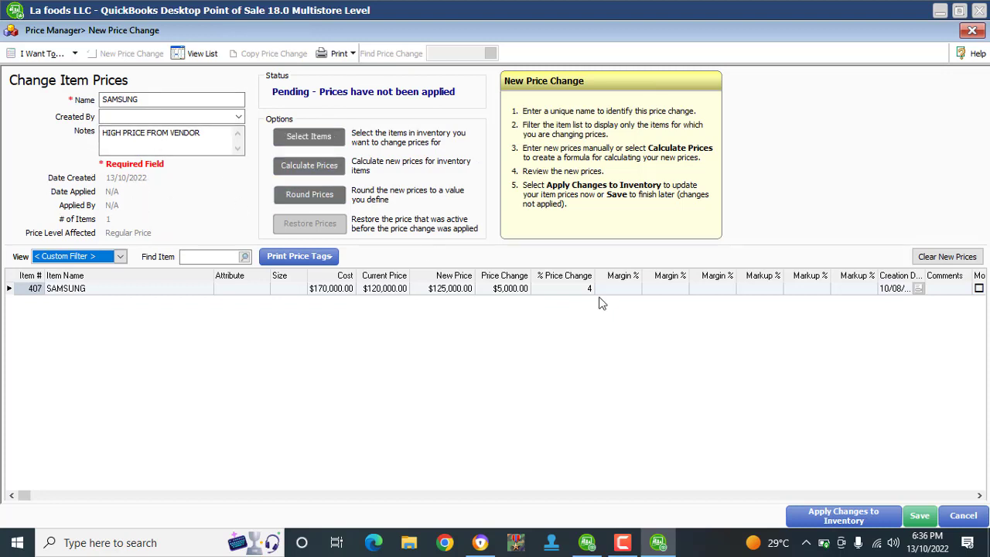
pyautogui.click(837, 514)
# Apply the SAMSUNG price change to inventory, confirm it, and close the price change list
pyautogui.click(828, 518)
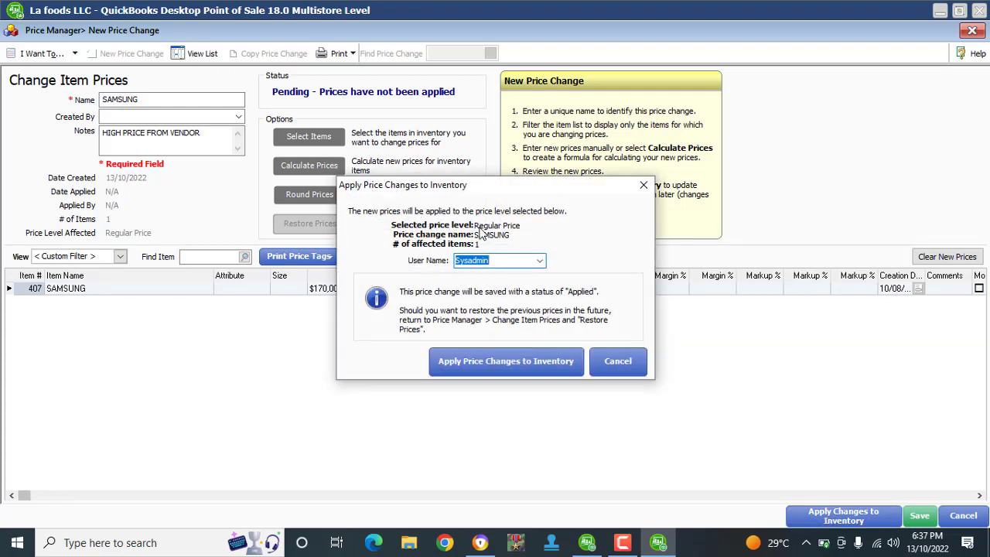
pyautogui.moveTo(451, 186); pyautogui.dragTo(431, 232)
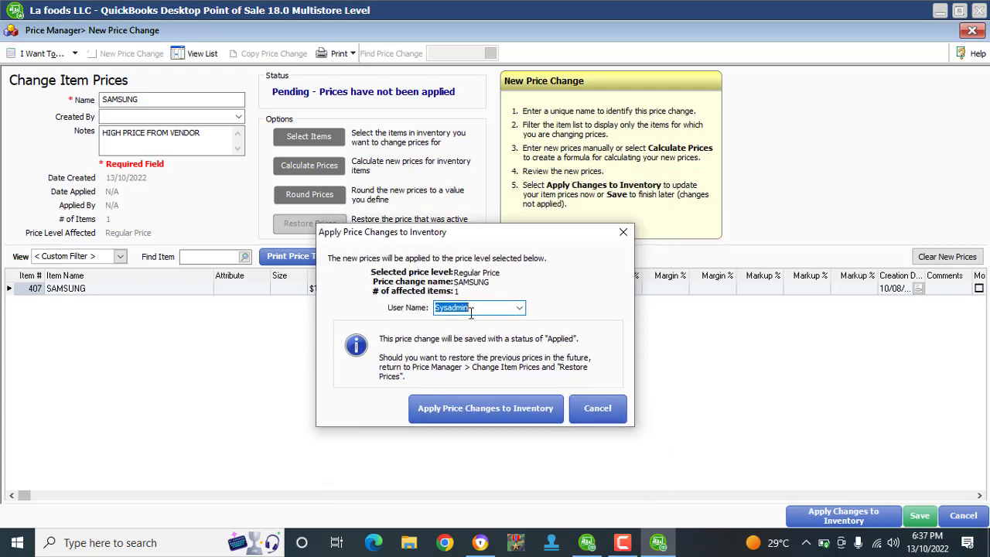
pyautogui.click(479, 410)
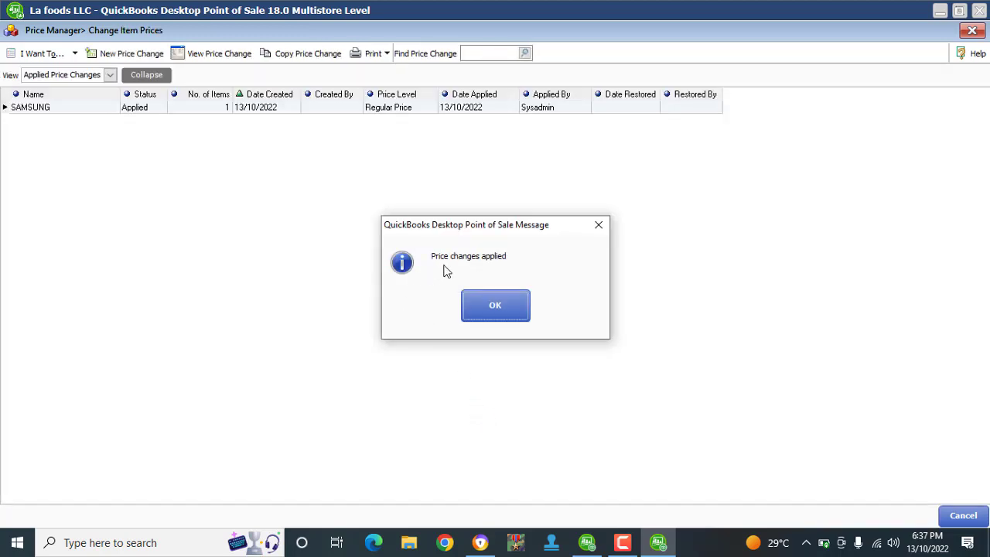
pyautogui.click(493, 308)
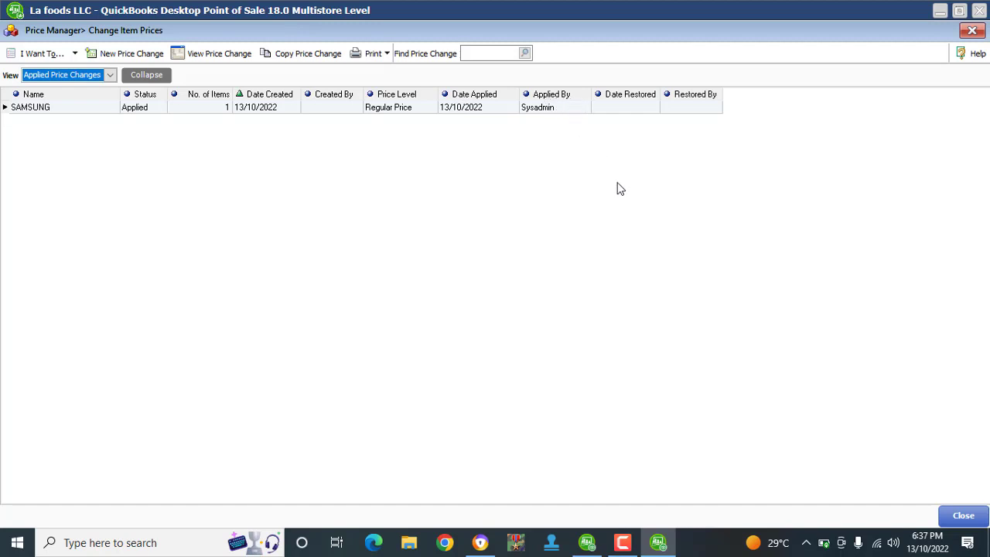
pyautogui.click(963, 517)
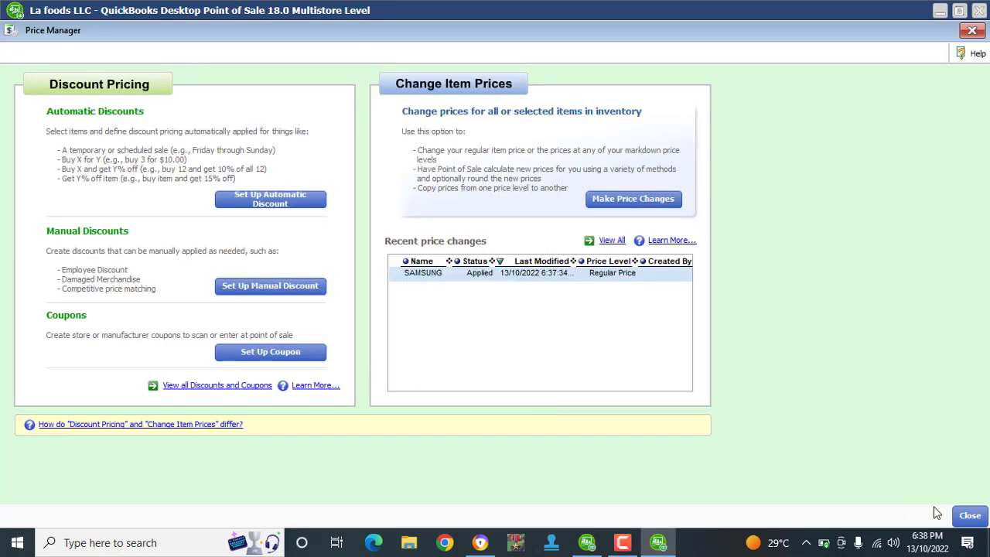
# Confirm SAMSUNG's Regular Price reads 125,000.00 in the Item List, then go back Home
pyautogui.click(968, 516)
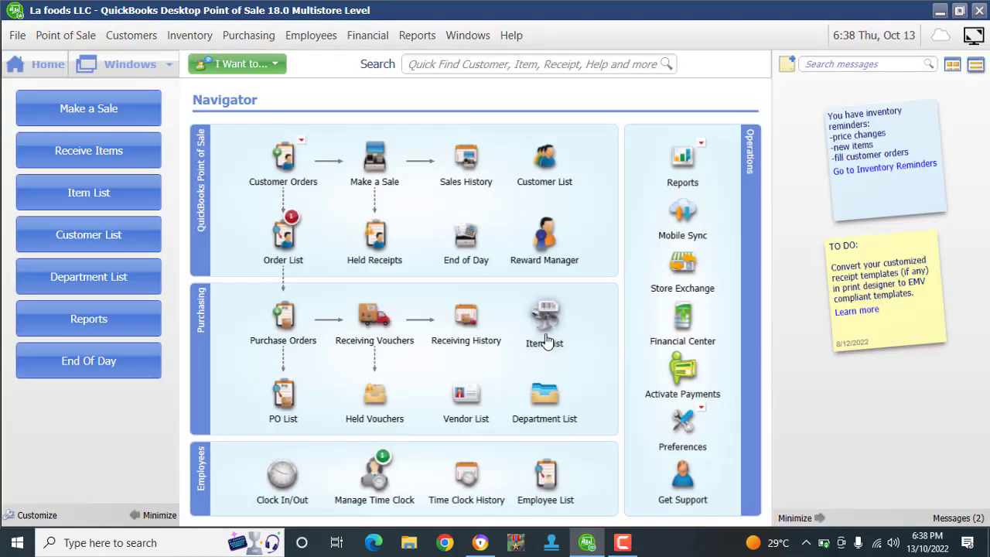
pyautogui.click(543, 317)
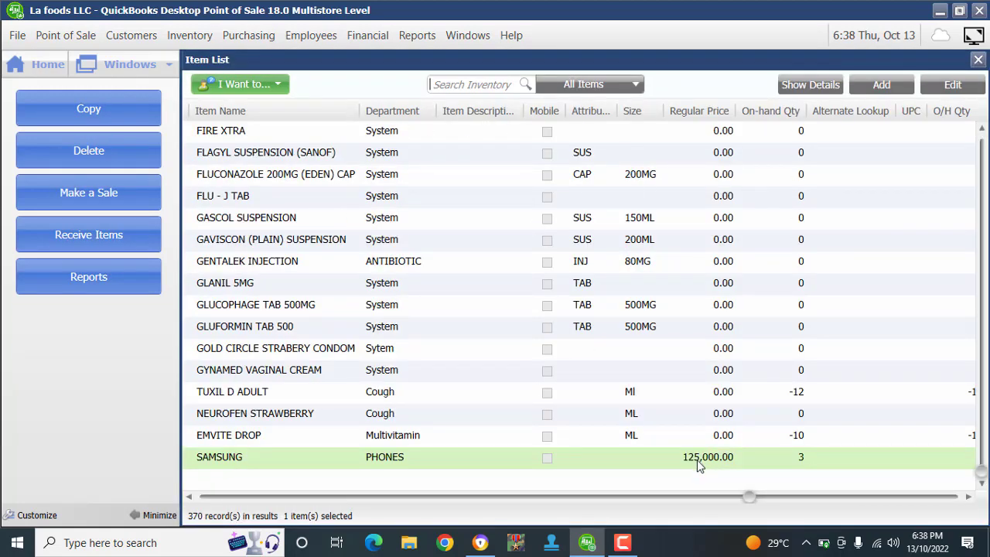
pyautogui.click(791, 496)
pyautogui.click(566, 495)
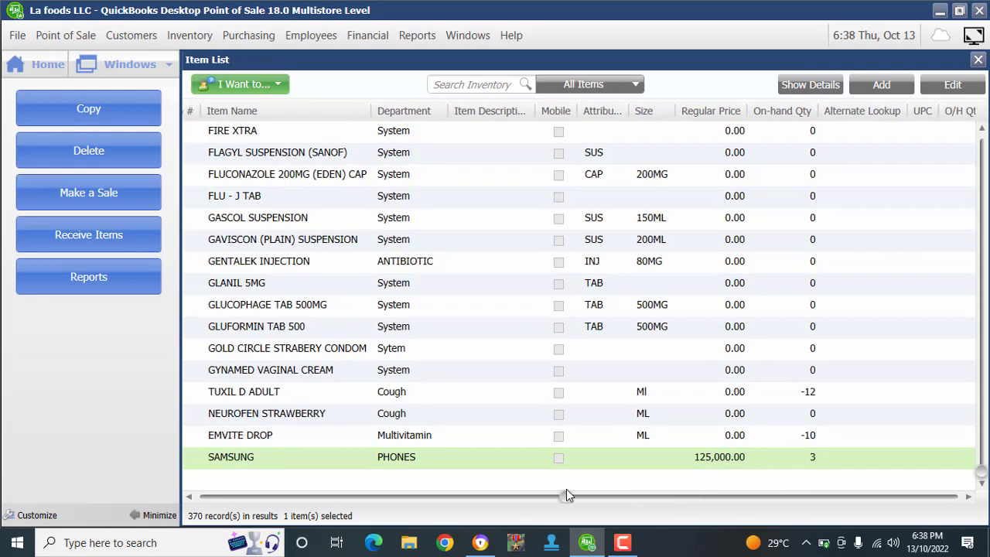
pyautogui.click(46, 68)
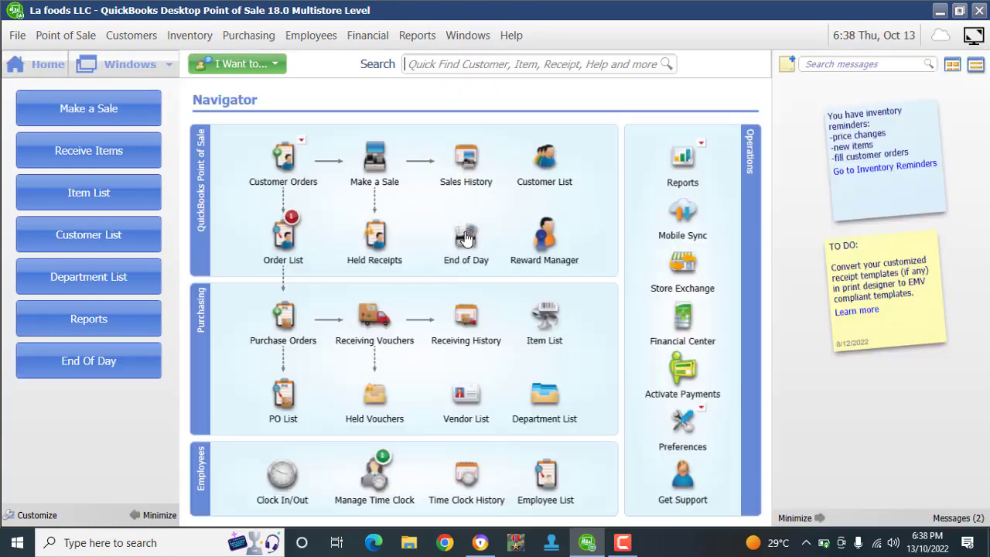
pyautogui.click(389, 156)
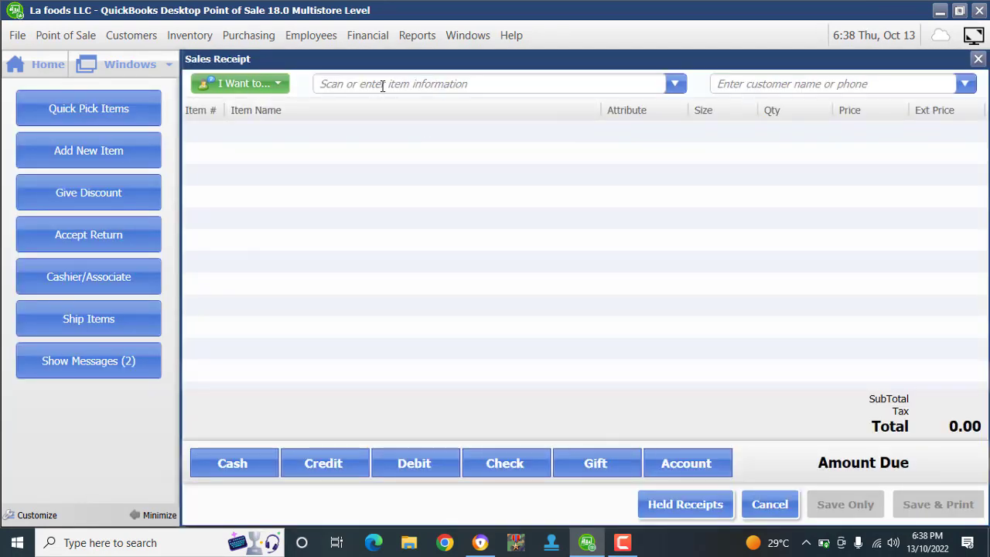
pyautogui.write('SAM')
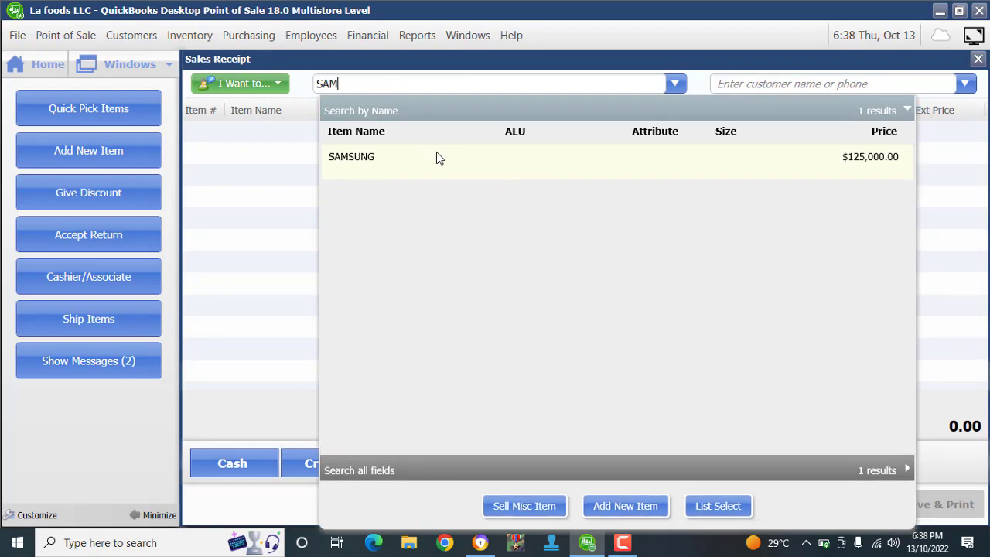
pyautogui.click(436, 157)
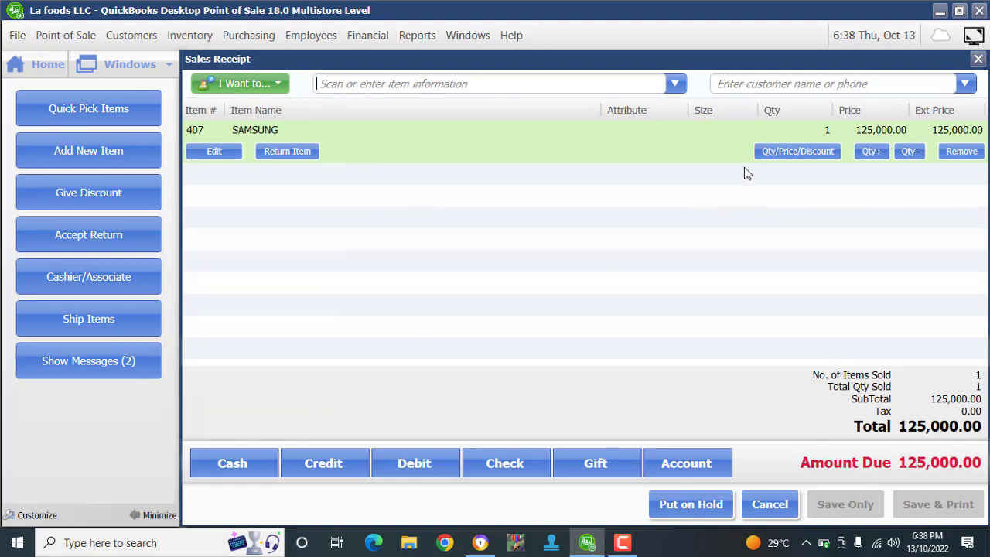
pyautogui.click(978, 59)
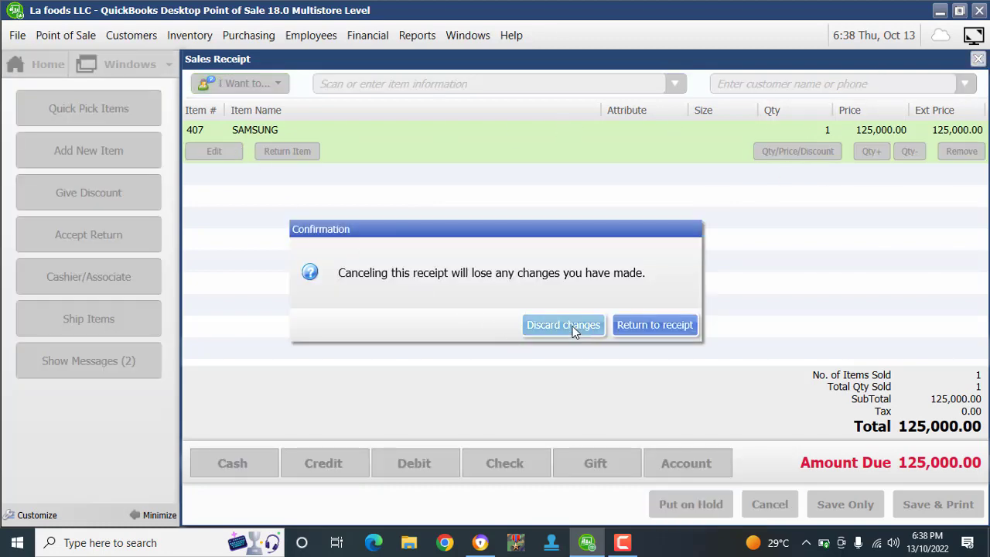
pyautogui.click(572, 327)
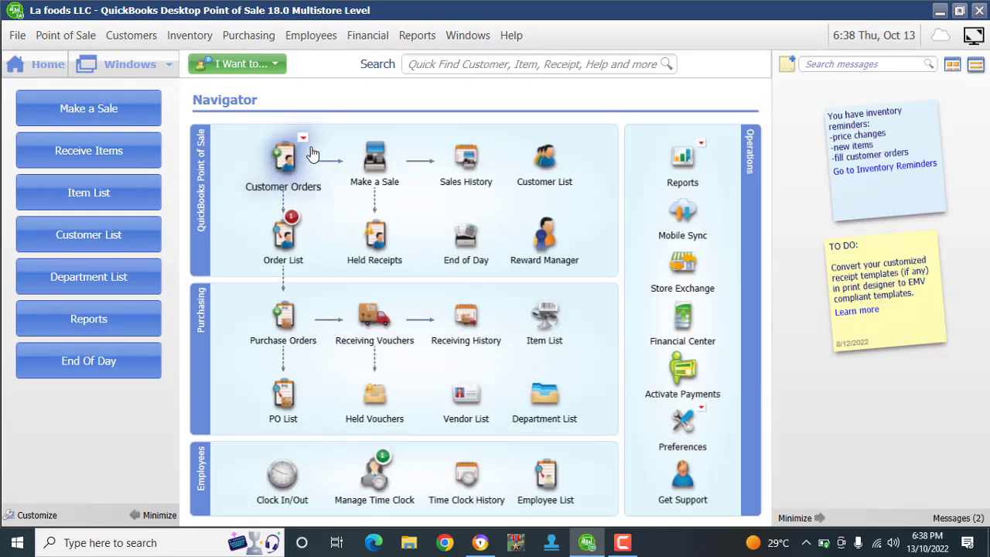
# Review the SAMSUNG price change details in Price Manager, then view all price changes
pyautogui.click(186, 38)
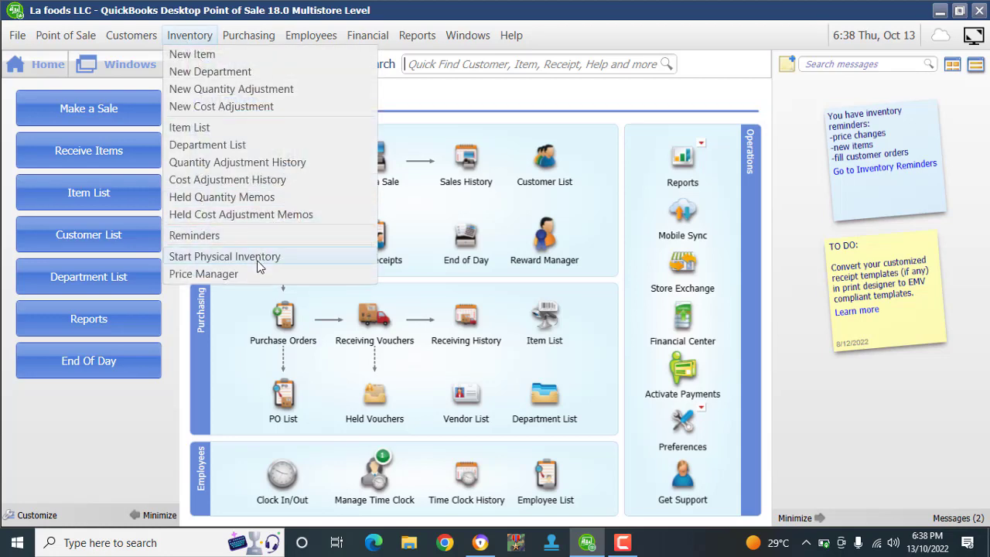
pyautogui.click(202, 274)
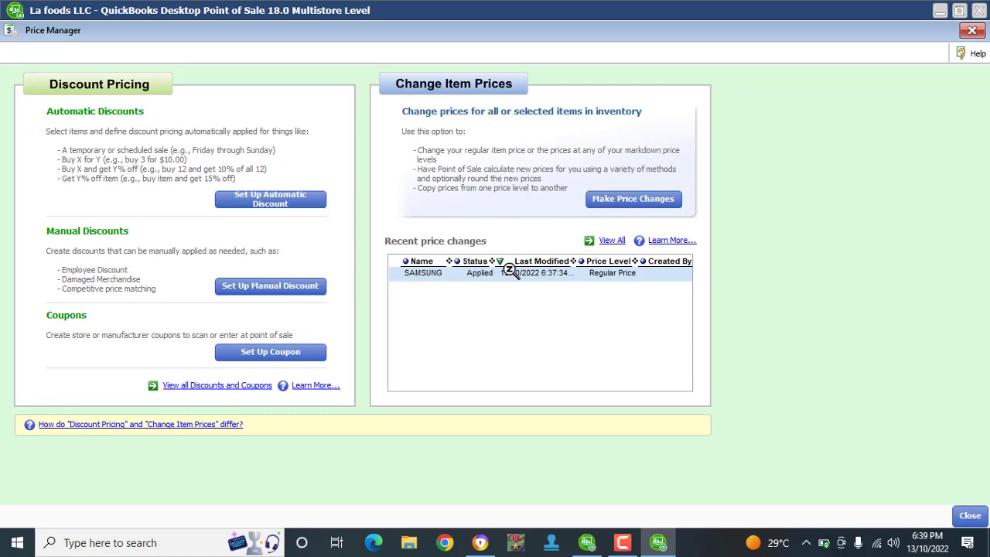
pyautogui.click(534, 274)
pyautogui.doubleClick(533, 274)
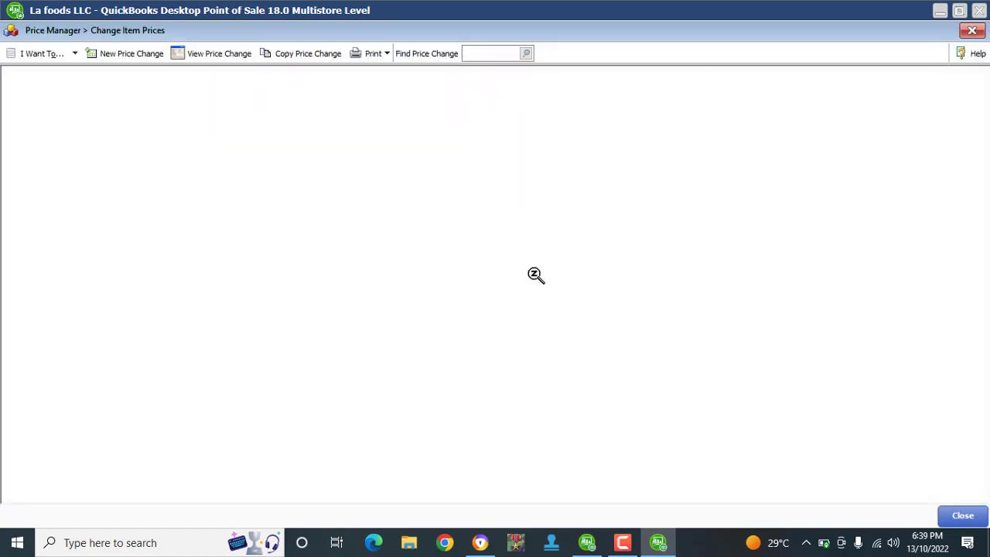
pyautogui.click(972, 31)
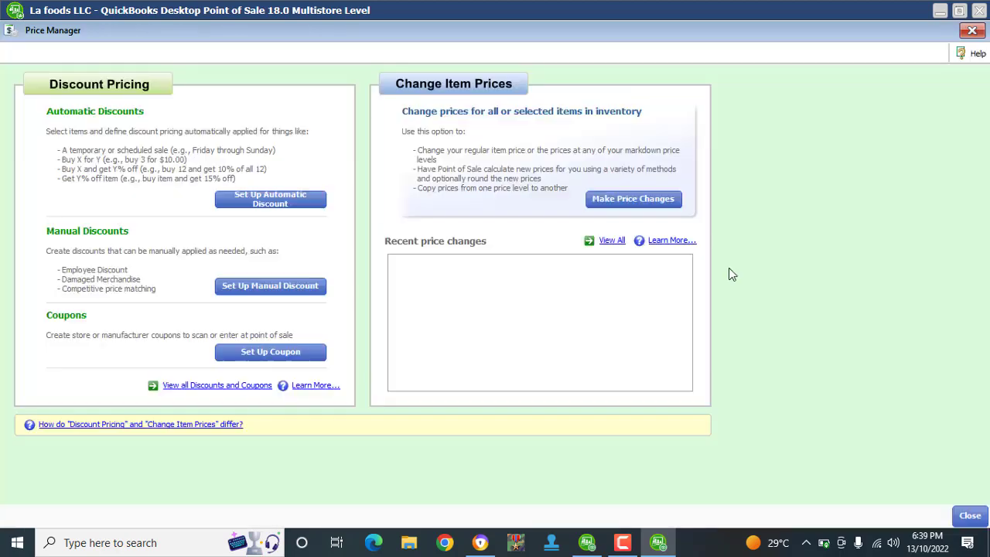
pyautogui.click(611, 240)
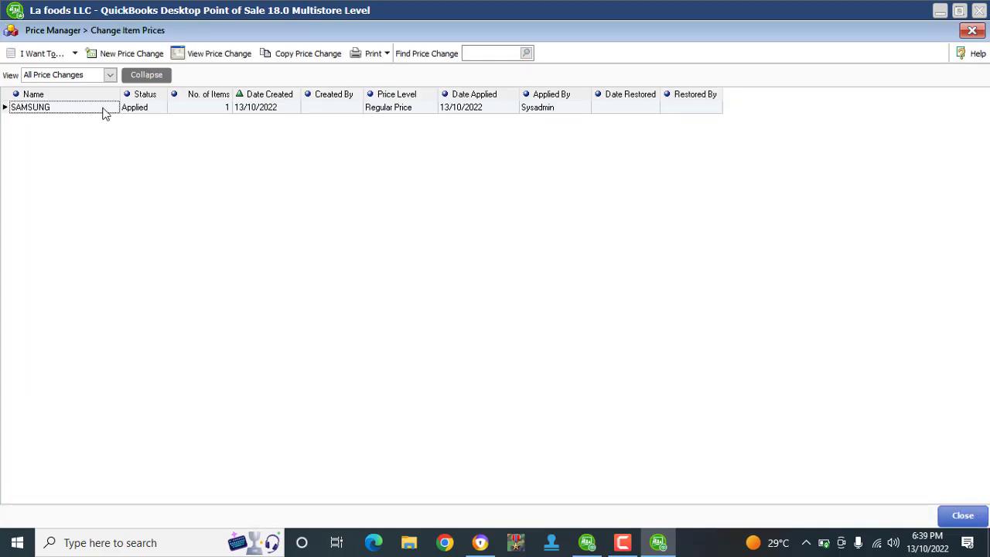
pyautogui.click(626, 545)
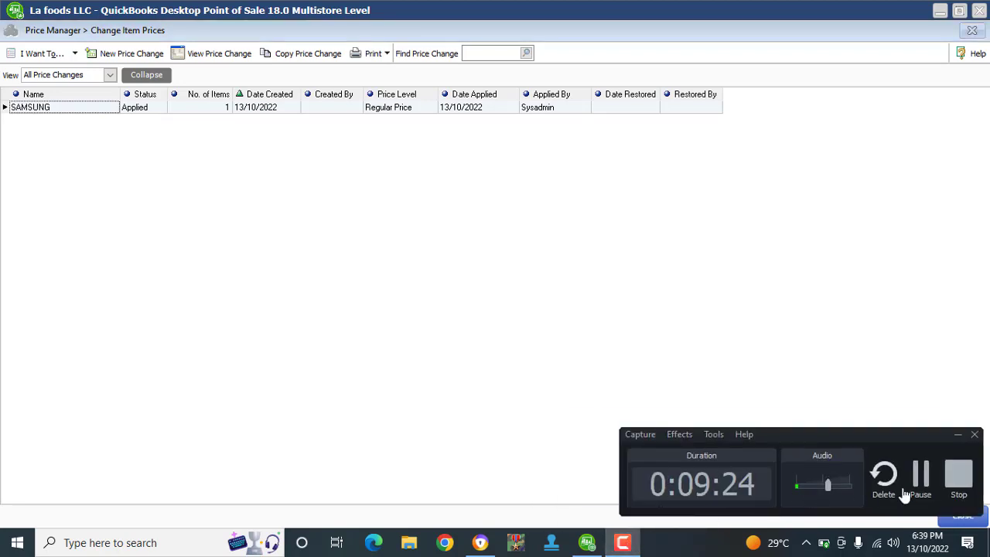
# Return Home and reopen Price Manager showing SAMSUNG's change as Applied
pyautogui.click(919, 470)
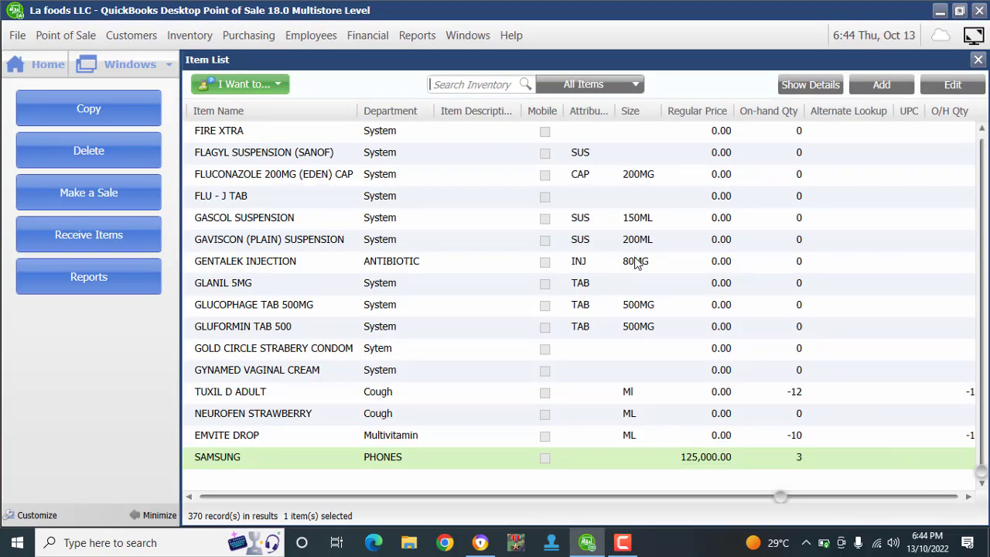
pyautogui.click(45, 66)
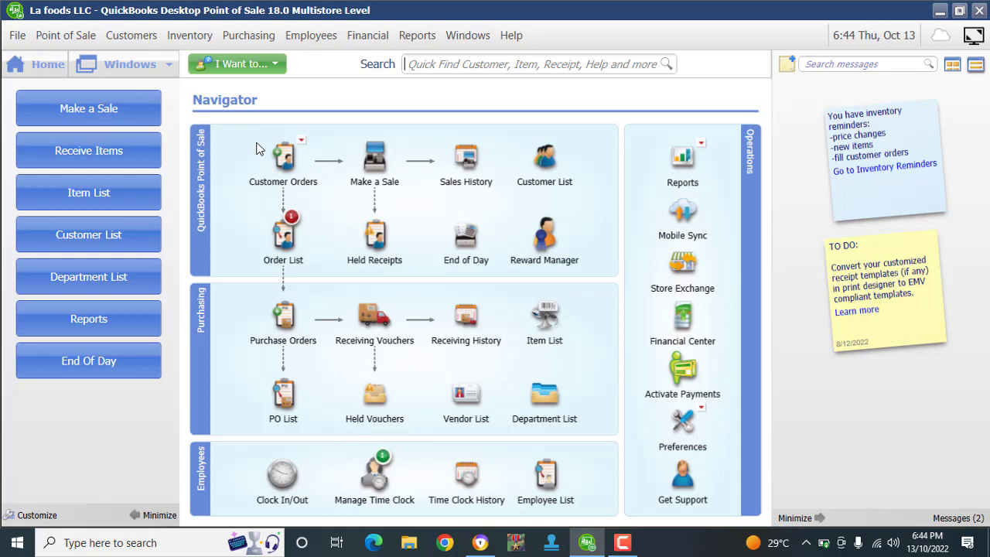
pyautogui.click(190, 34)
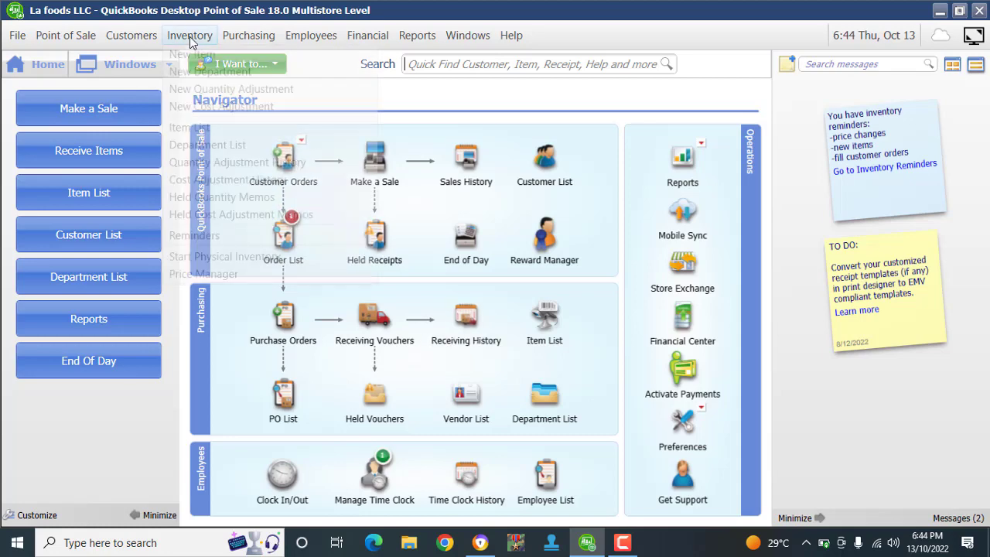
pyautogui.click(225, 274)
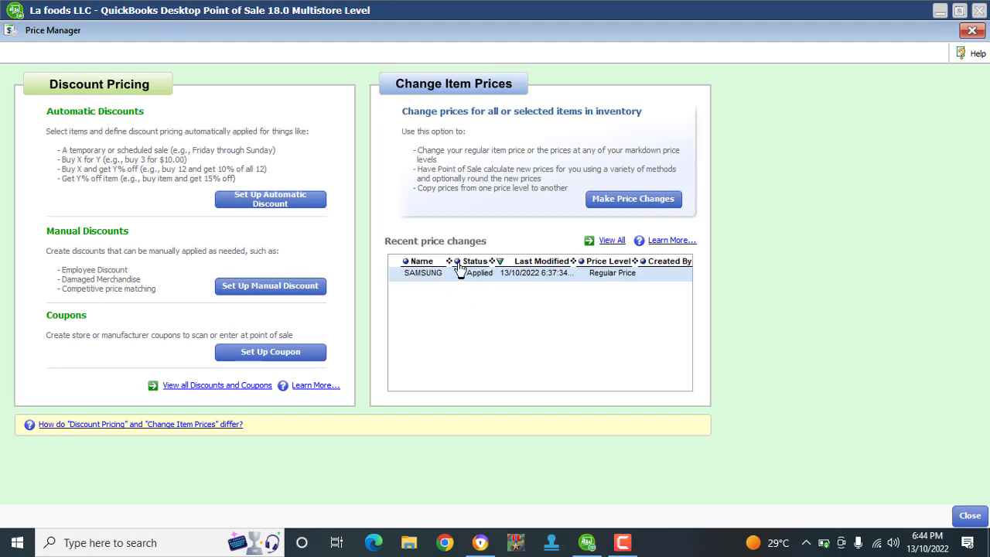